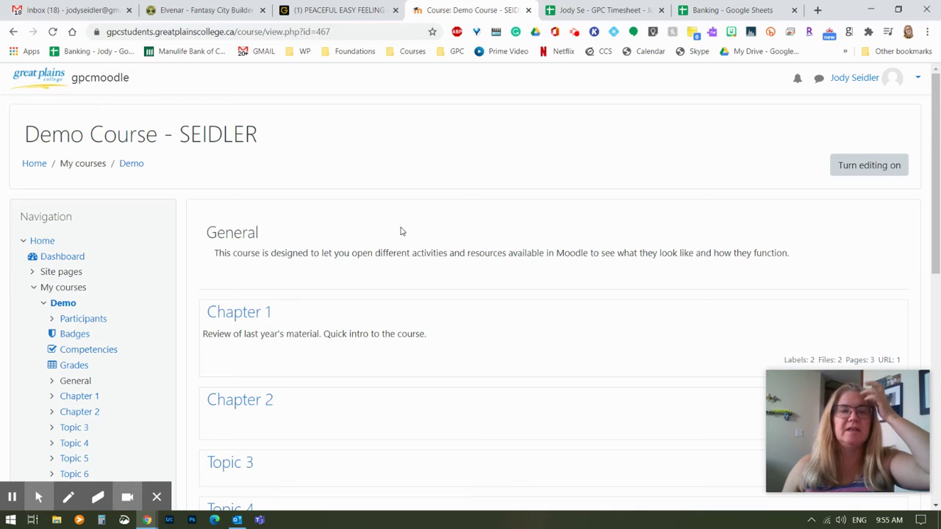
Step: Turn editing on for the Demo Course and scroll down to Chapter 2
scroll(401, 235, down, 3)
scroll(399, 254, up, 3)
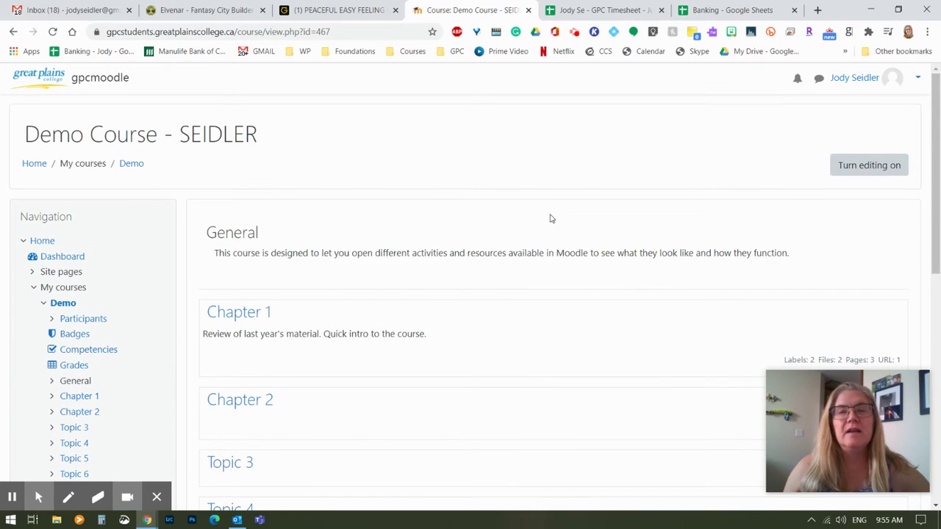
click(798, 162)
click(834, 165)
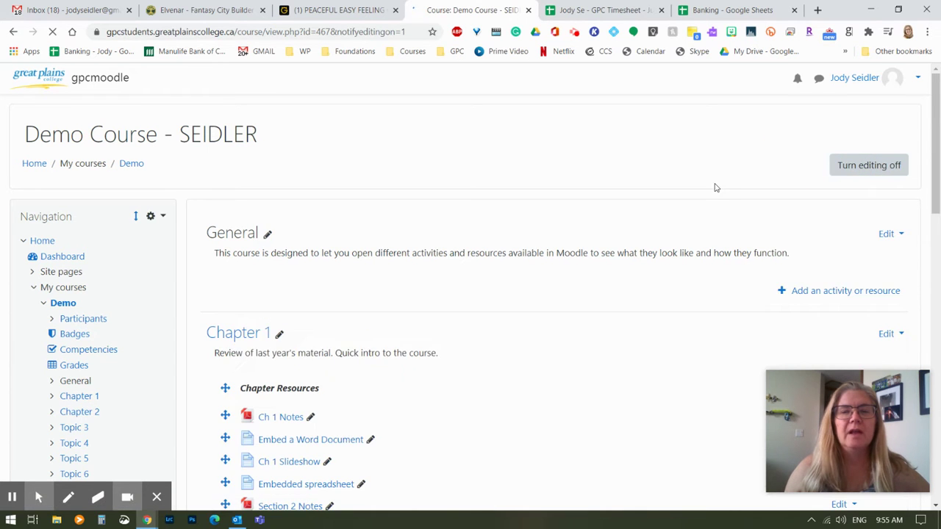
scroll(559, 199, down, 3)
scroll(500, 223, down, 3)
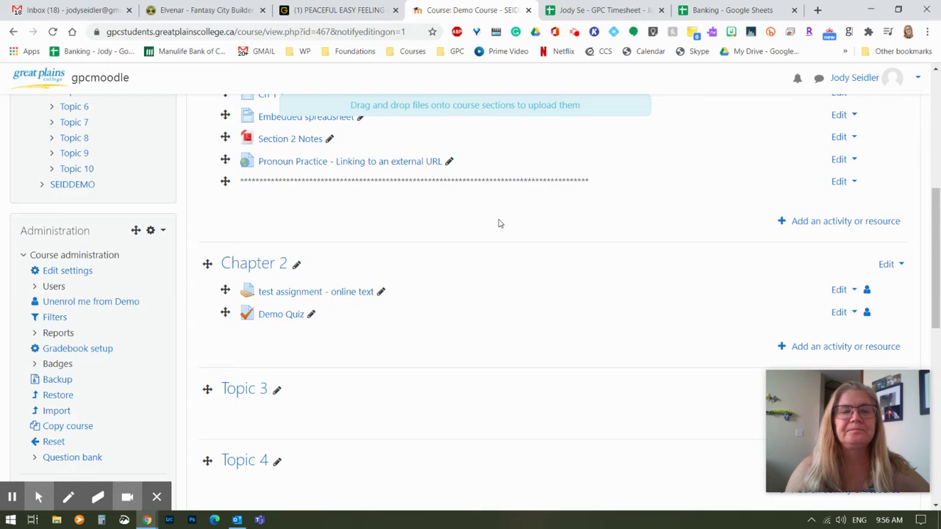
scroll(493, 184, up, 4)
scroll(475, 194, down, 4)
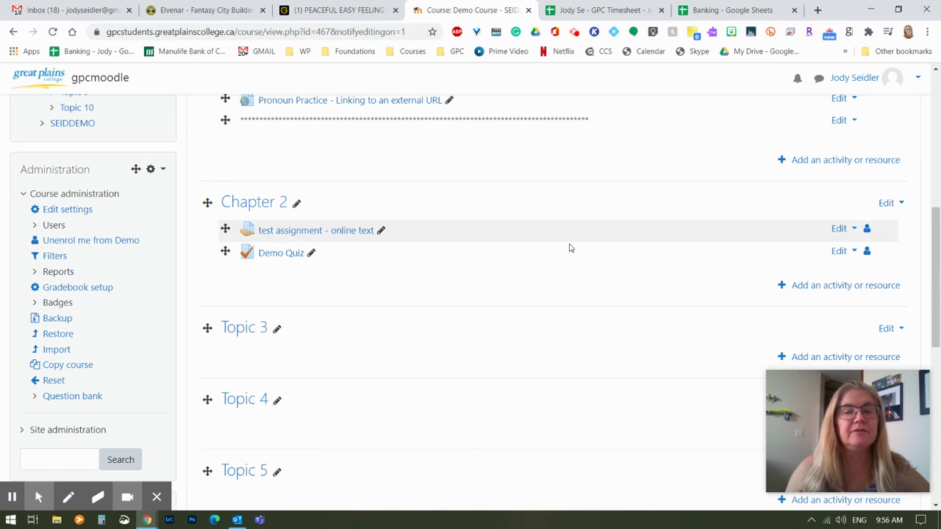
Step: Show Chapter 2's activity chooser on the Activities tab, highlighting the Quiz–Wiki and H5P–Workshop types
click(811, 287)
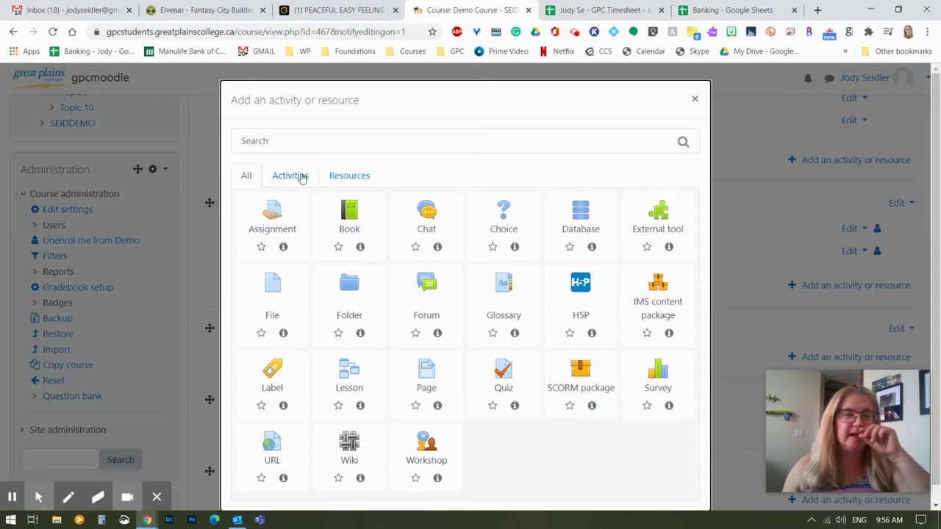
click(299, 178)
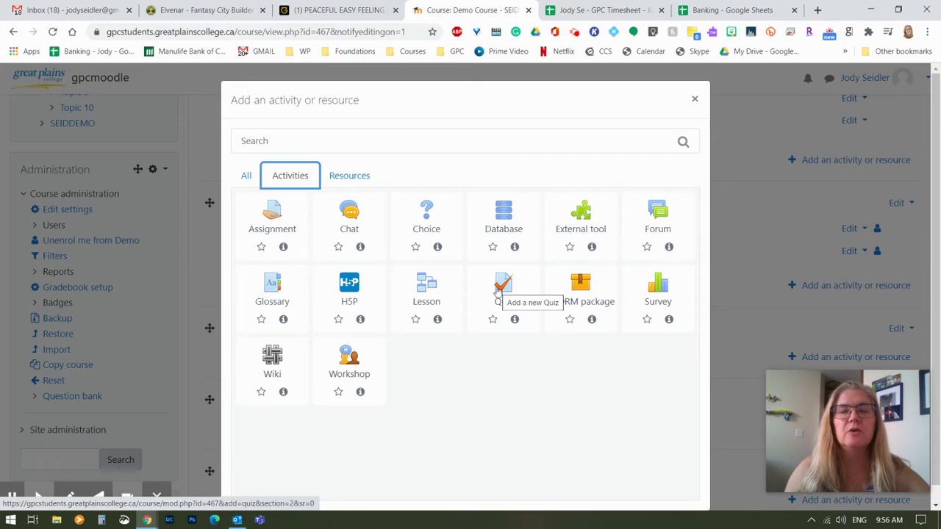
drag(493, 353, 503, 316)
click(505, 377)
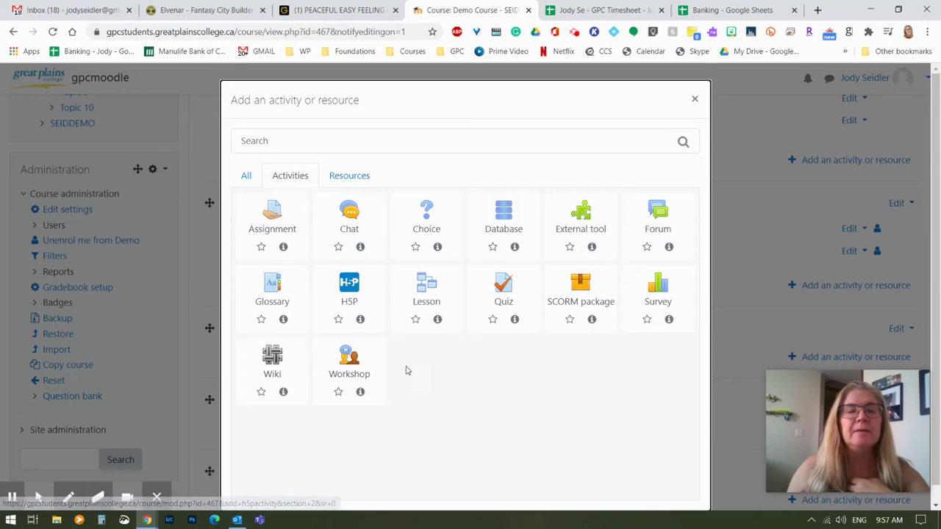
drag(407, 369, 354, 296)
click(462, 403)
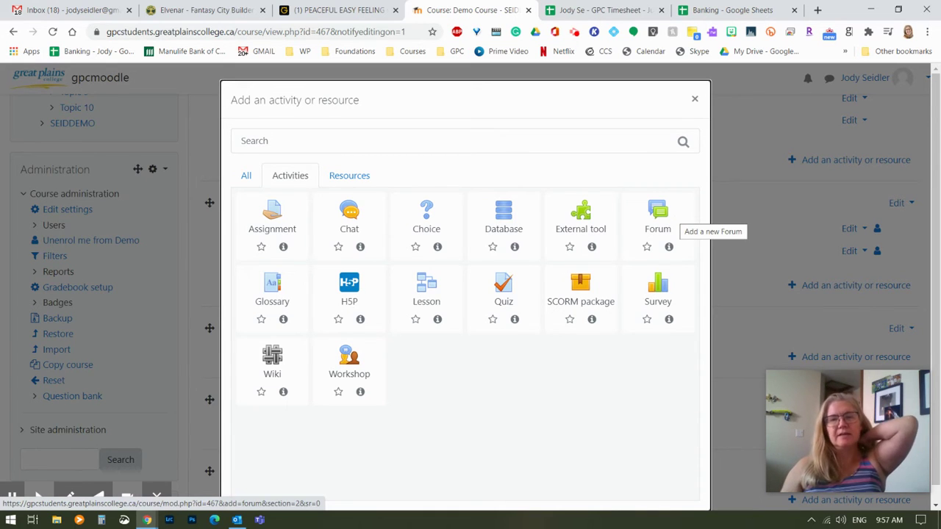
Step: Create an Assignment named 'Sample Assignment' and move to its Description field
click(263, 216)
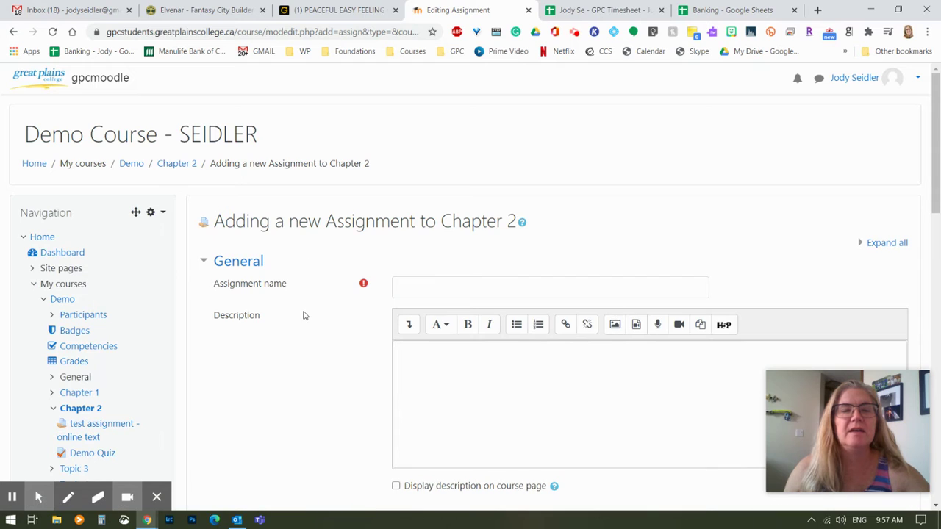
click(412, 286)
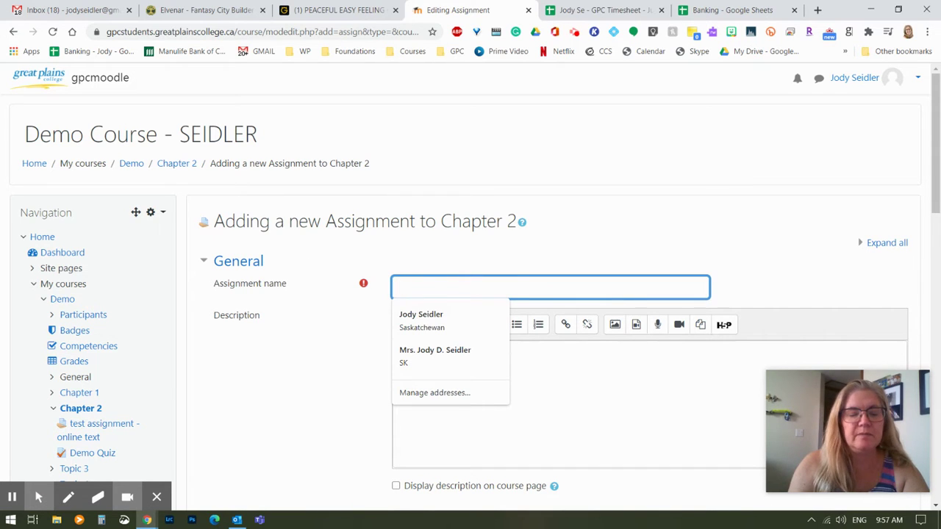
text(Sampl)
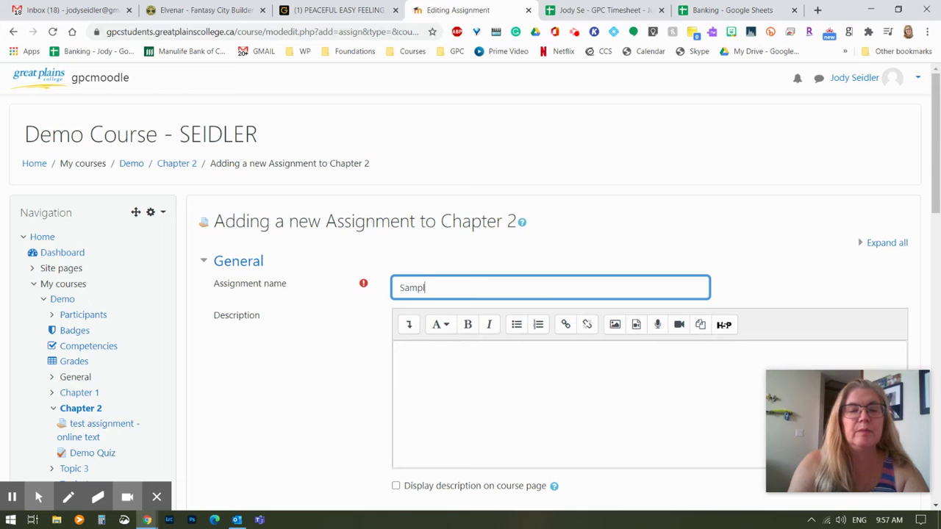
text(e Assignment)
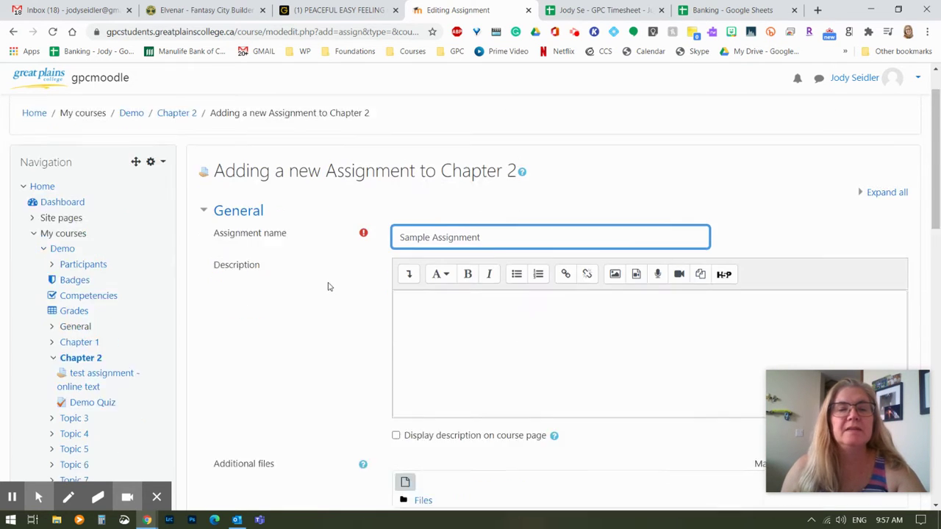
scroll(330, 284, down, 2)
click(487, 287)
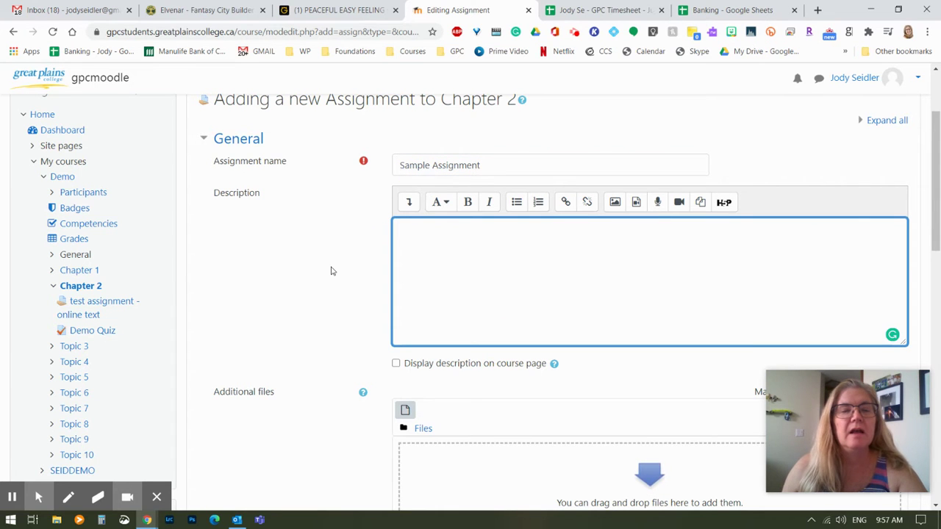
scroll(330, 269, down, 4)
scroll(330, 269, down, 9)
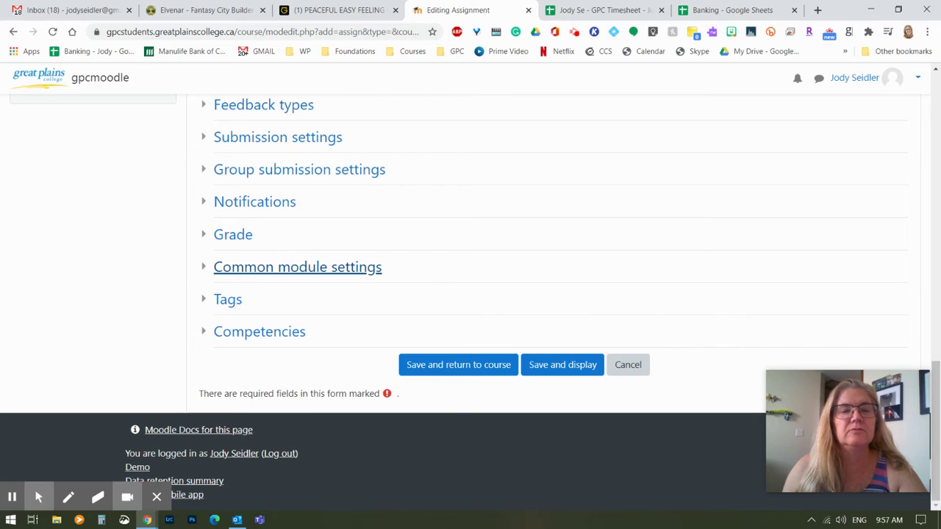
scroll(330, 269, up, 2)
scroll(351, 161, up, 9)
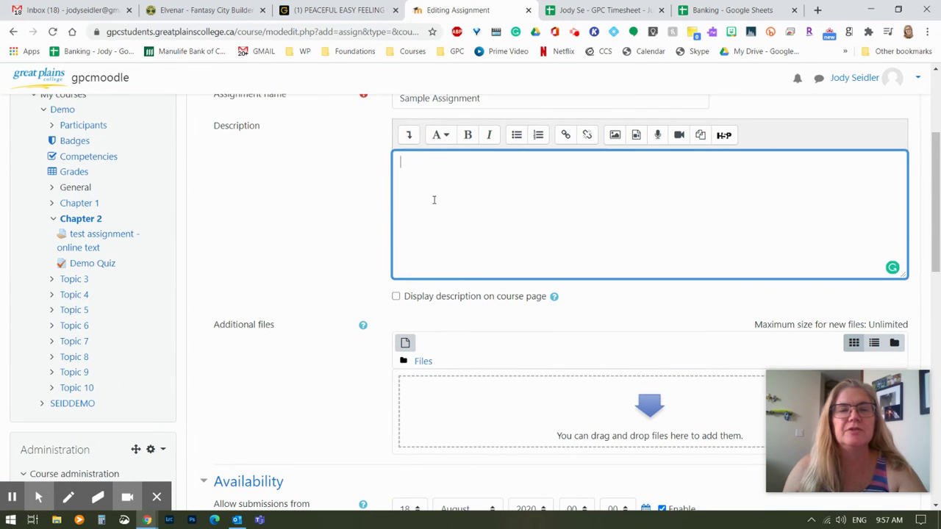
scroll(460, 254, up, 1)
Step: Write the description 'Click Add Submission below and then answer: What is your opinion…' about today's video and discussion
click(470, 278)
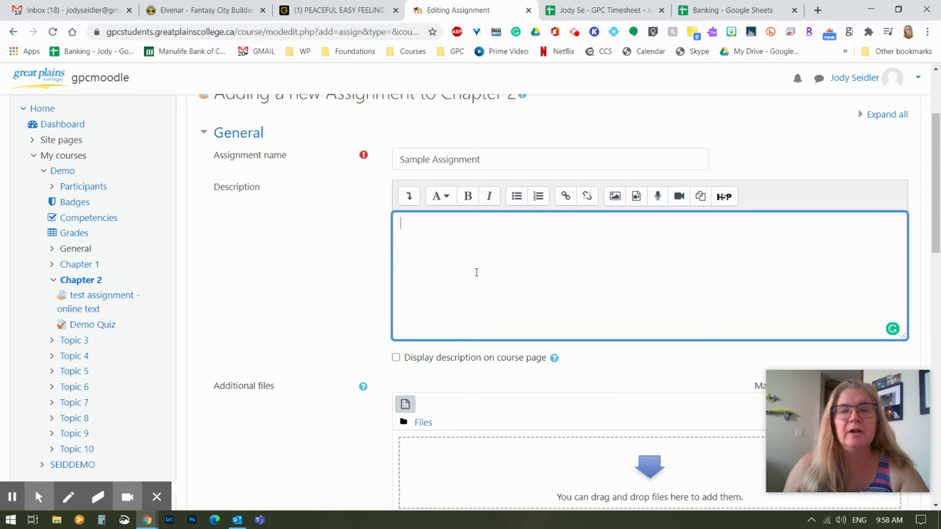
click(409, 196)
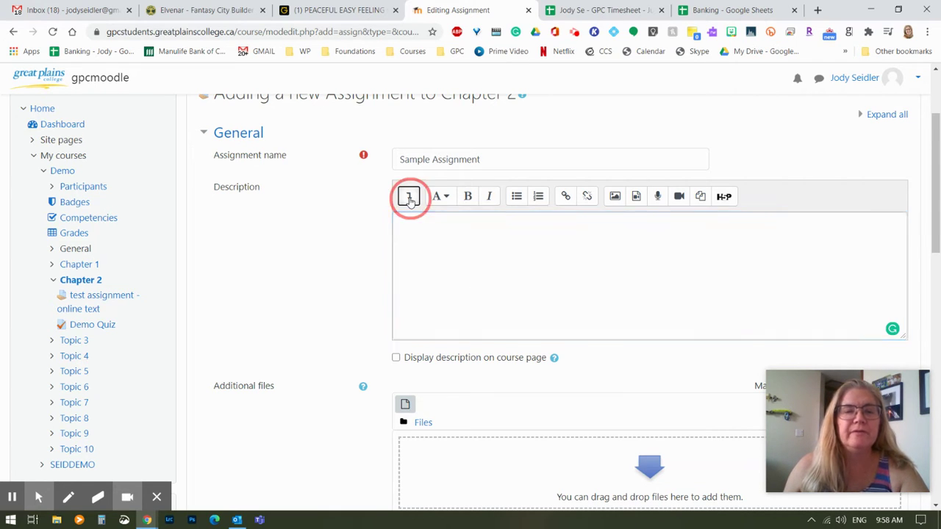
click(526, 269)
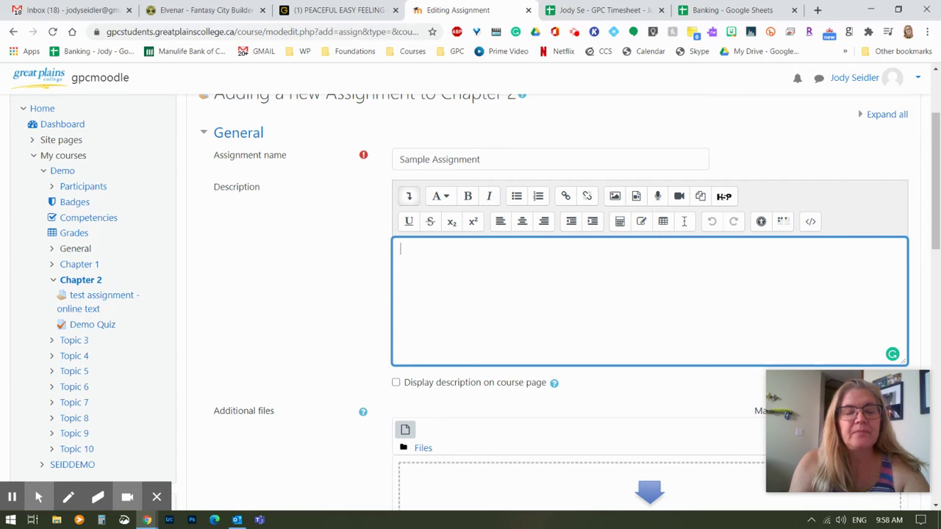
text(Click)
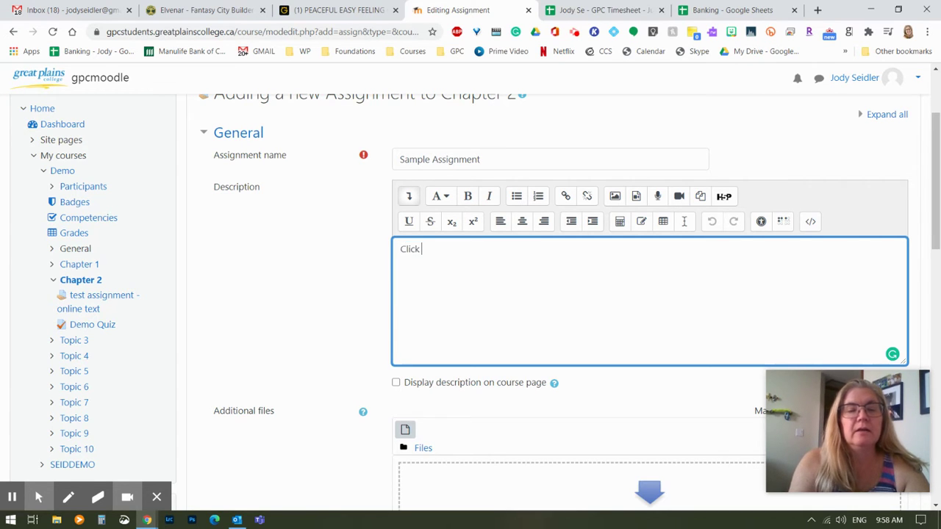
text( Add S)
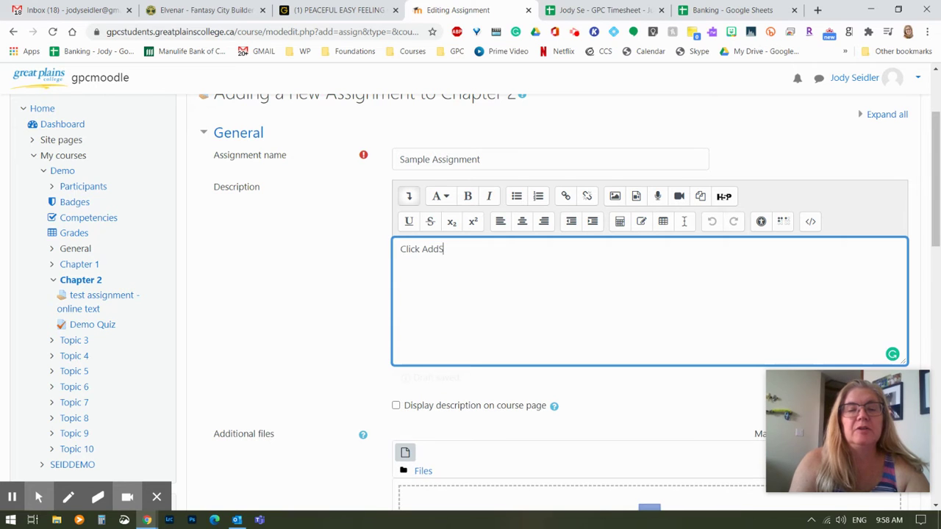
text(ubmission )
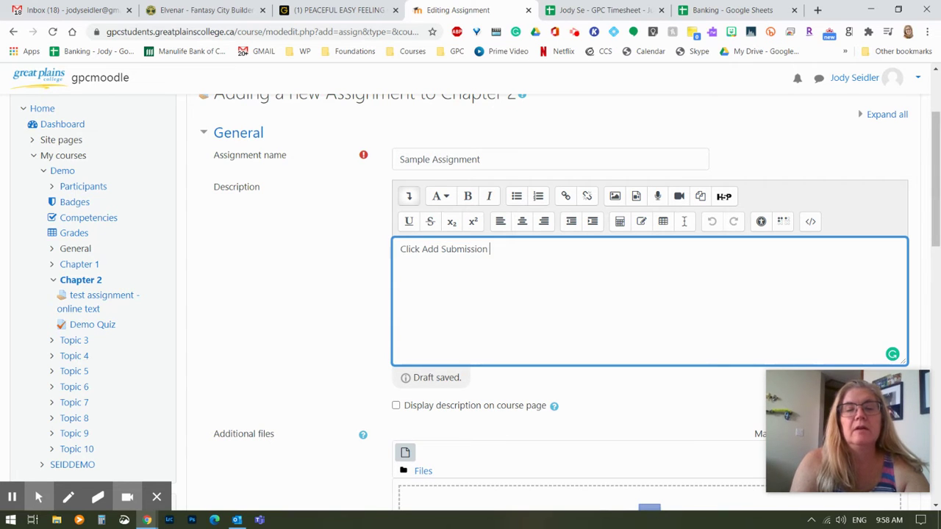
text(below and then anser)
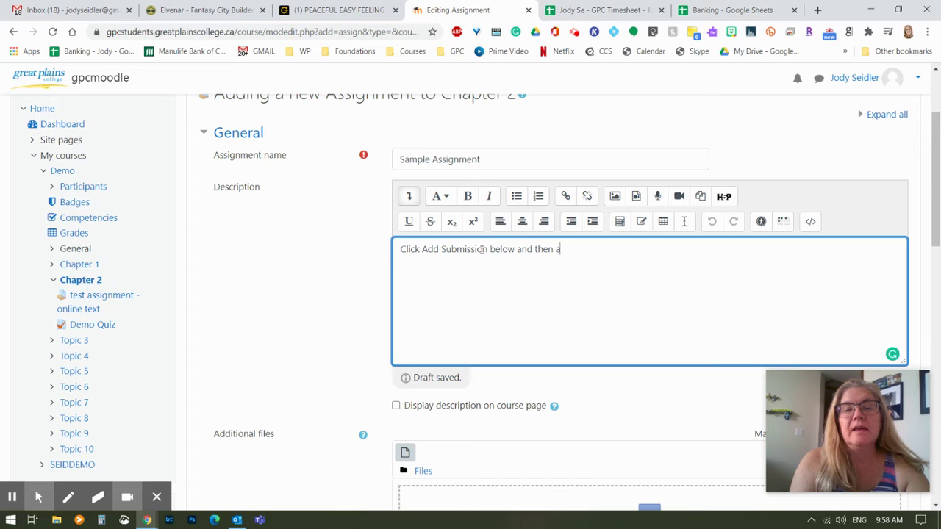
key(BackSpace)
key(BackSpace)
text(wer: )
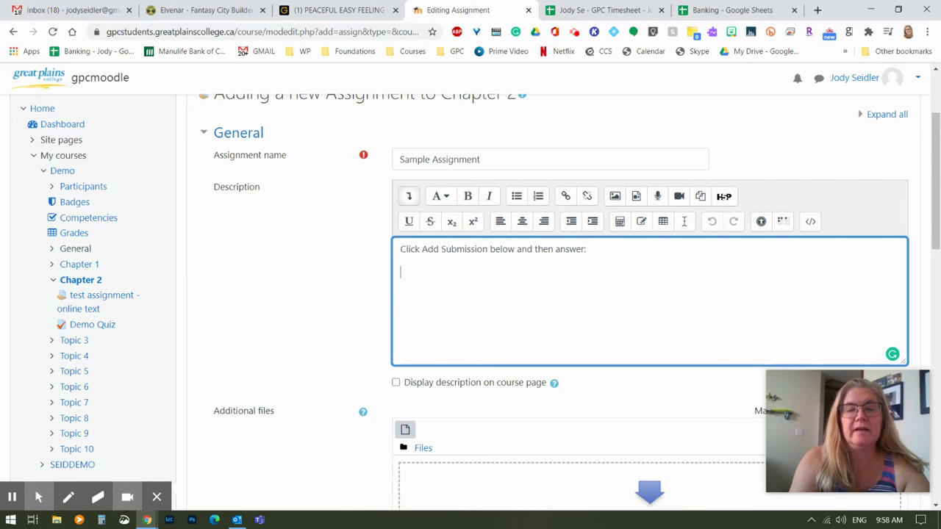
text(What are the)
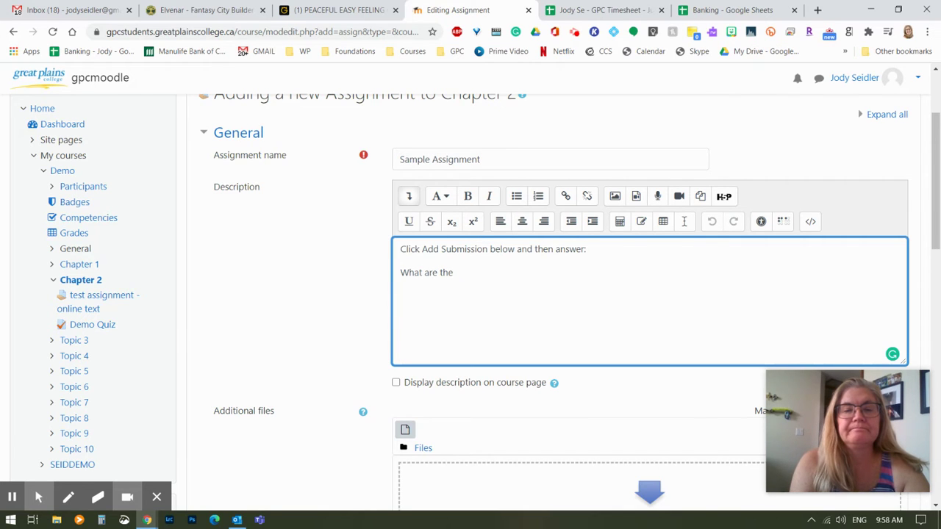
key(BackSpace)
key(BackSpace)
key(BackSpace)
key(BackSpace)
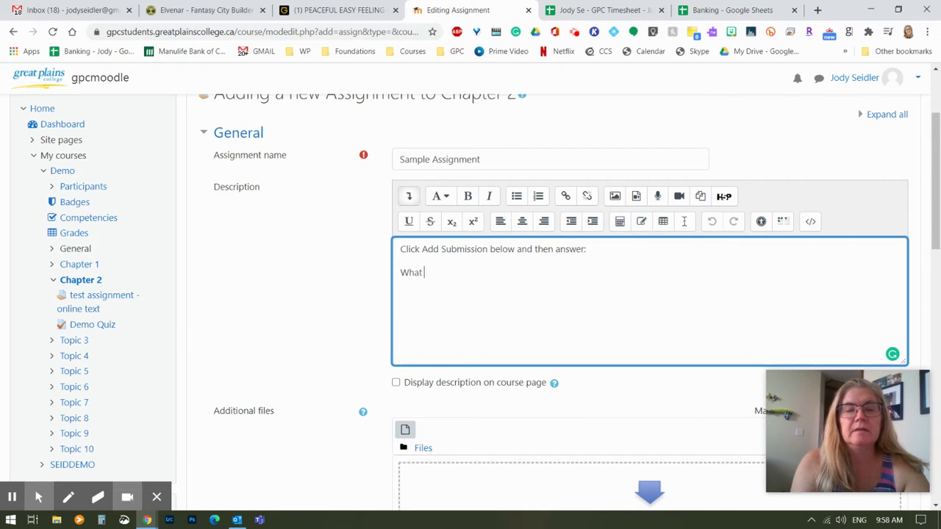
text(is your op)
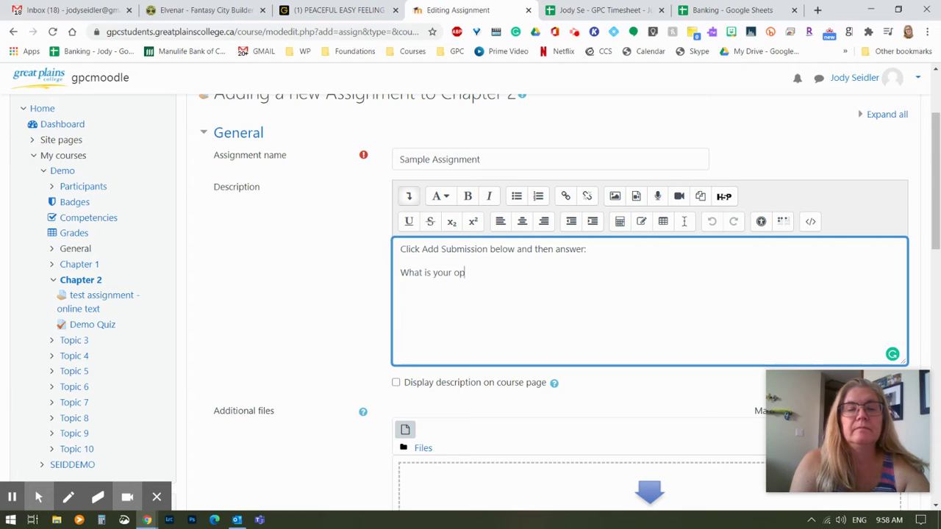
text(inion o)
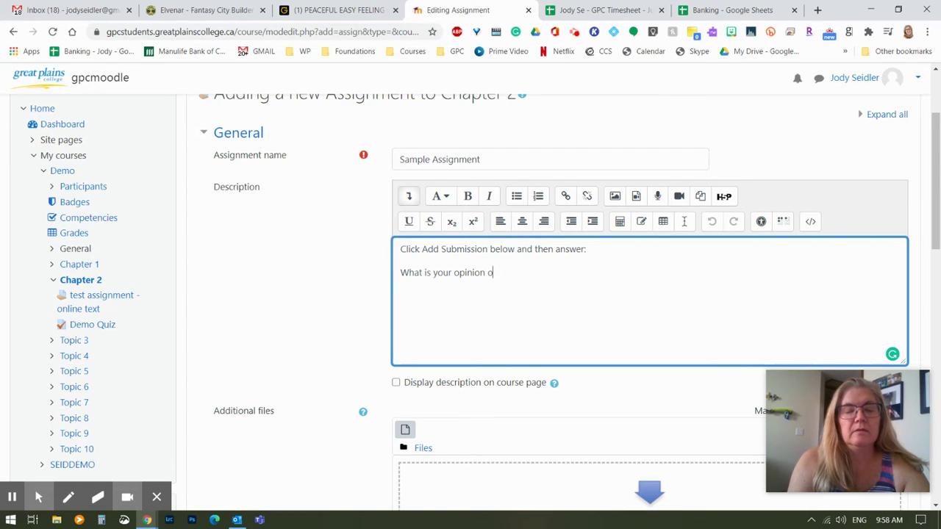
key(BackSpace)
text(with regard)
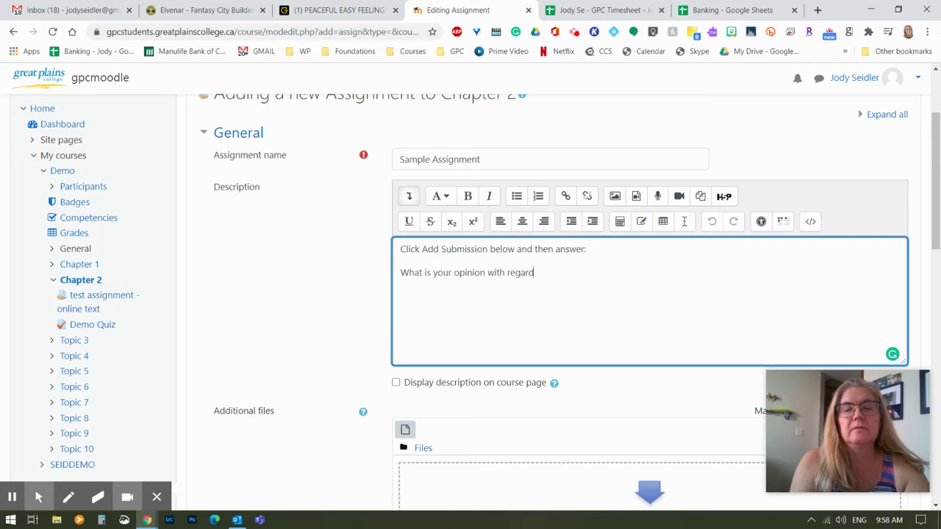
text(s to the vid)
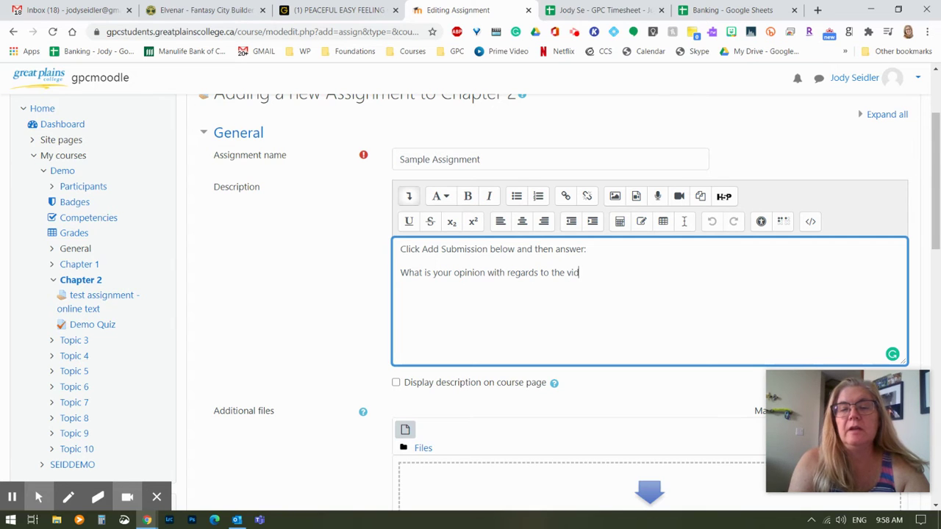
text(eo and class dis)
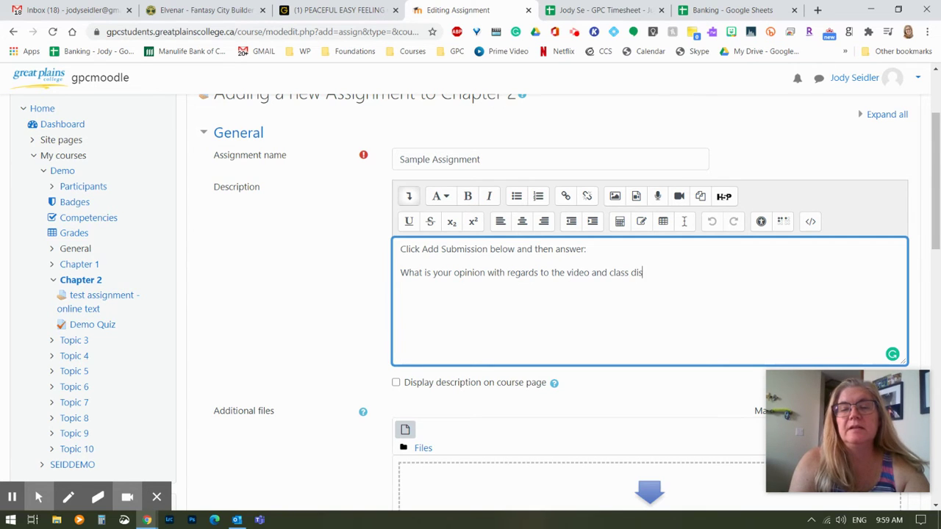
text(cussion from today?)
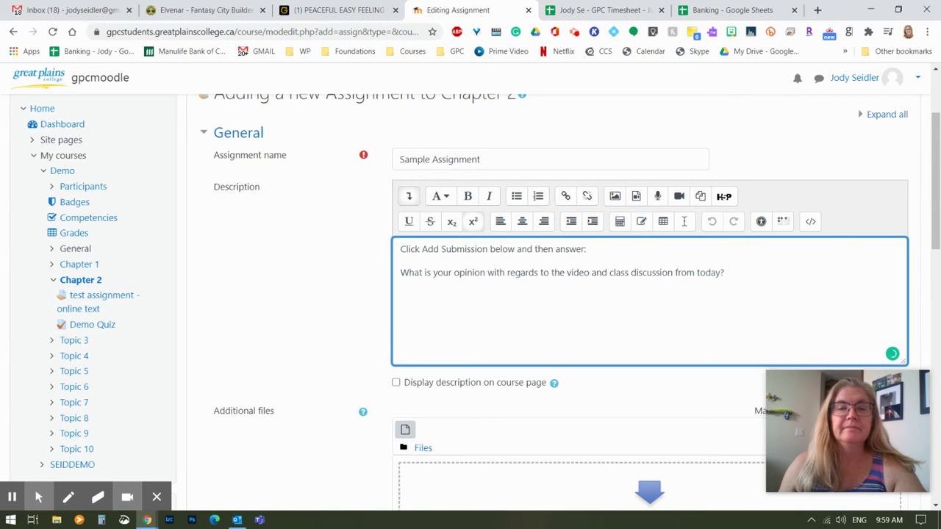
Step: Disable the Allow submissions from, Due date and Remind me to grade by dates
scroll(378, 294, down, 4)
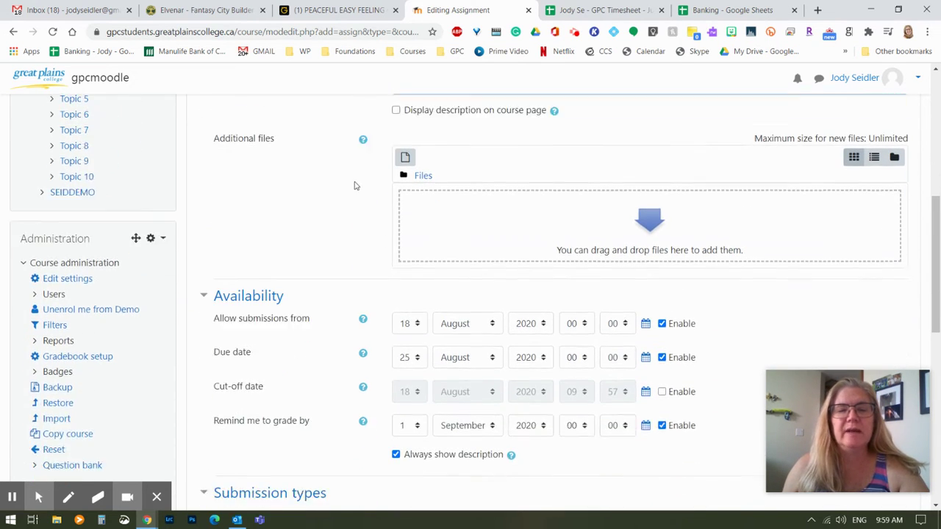
scroll(338, 180, up, 3)
scroll(336, 179, down, 2)
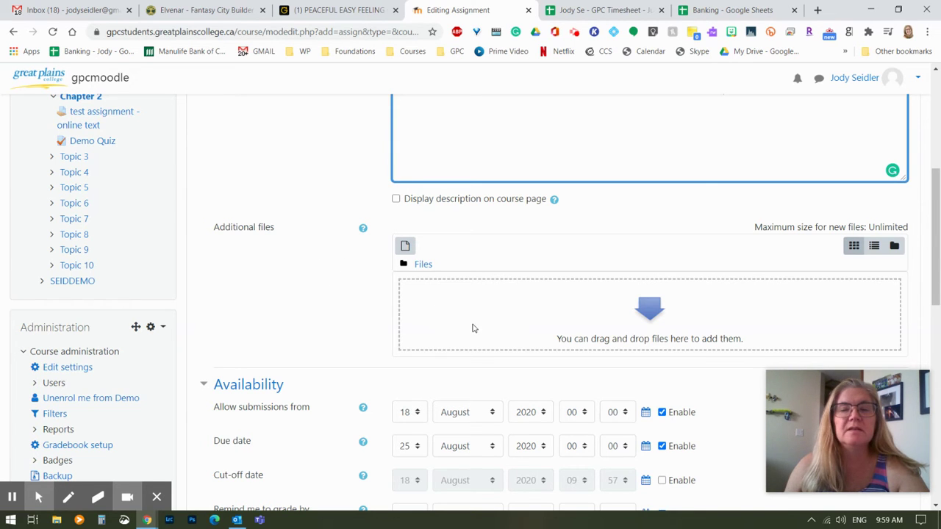
scroll(319, 309, down, 3)
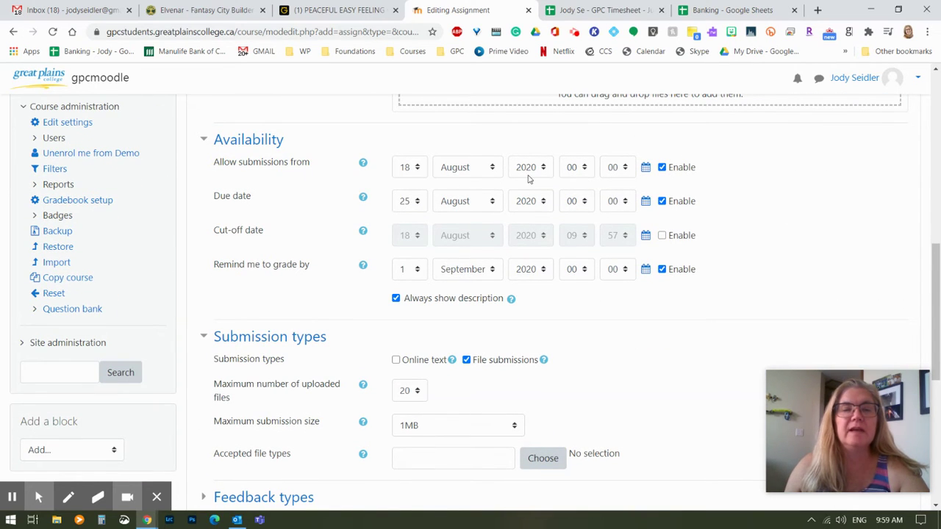
click(662, 167)
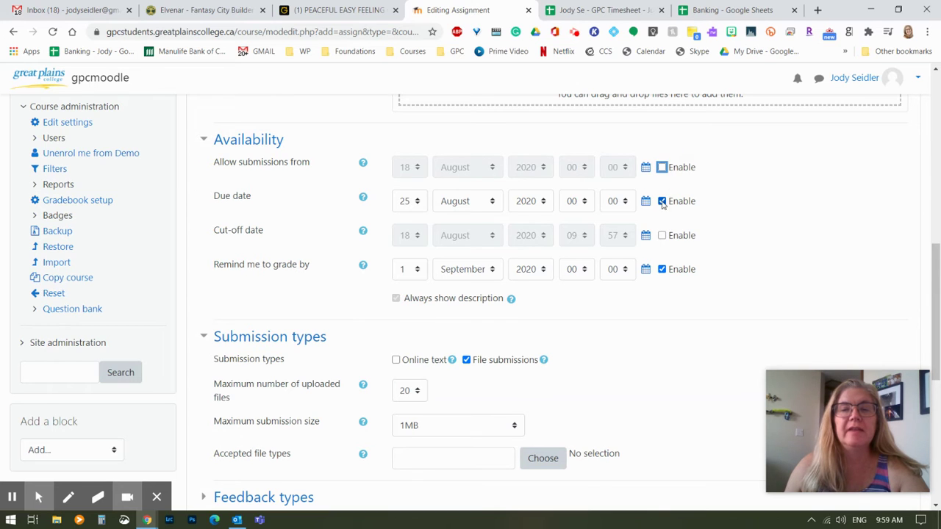
click(661, 201)
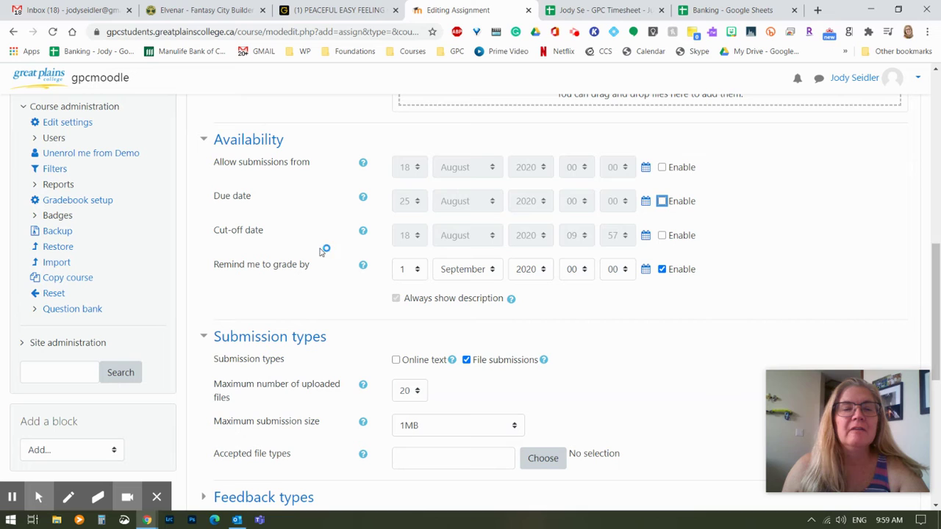
click(662, 270)
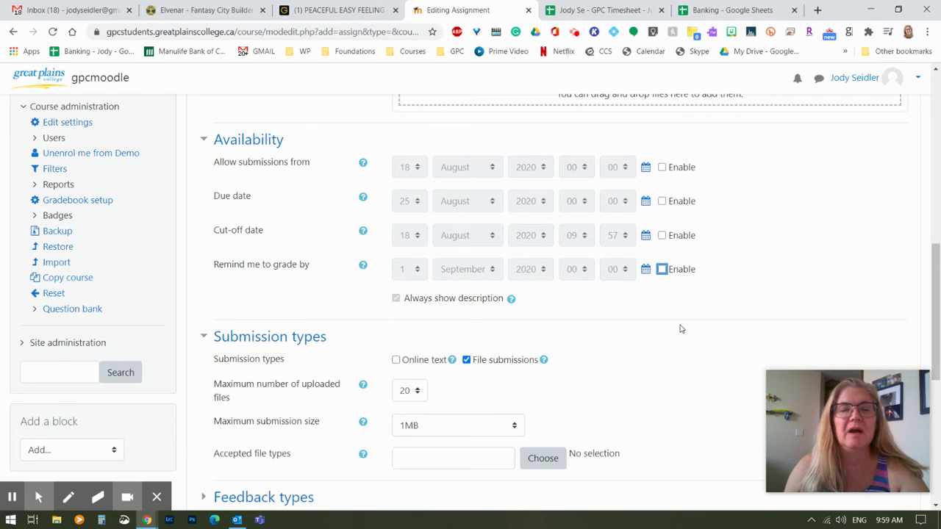
Step: Set submission types to Online text only, turning off File submissions
scroll(670, 342, down, 3)
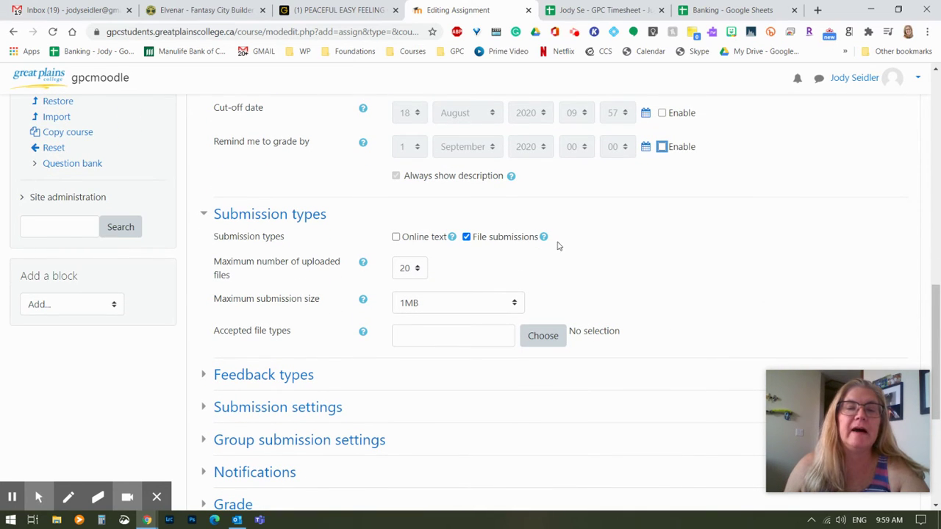
click(395, 237)
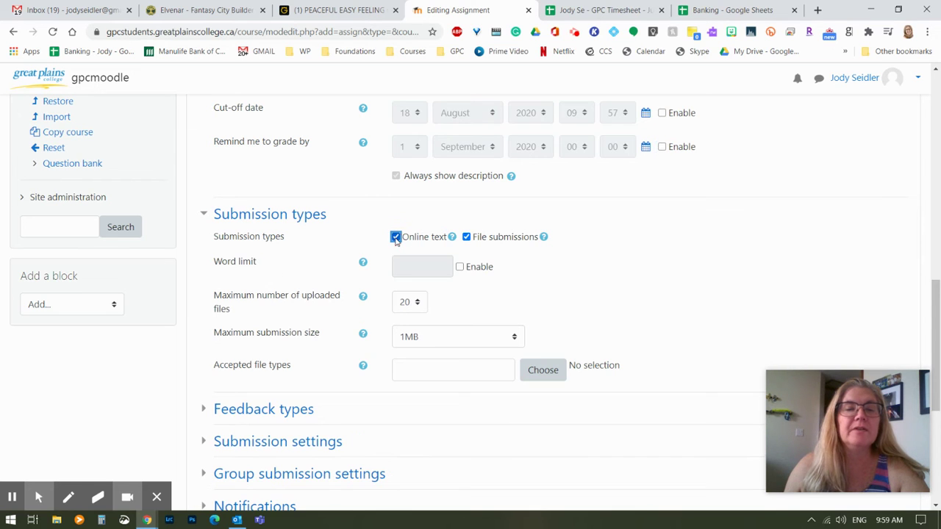
click(467, 238)
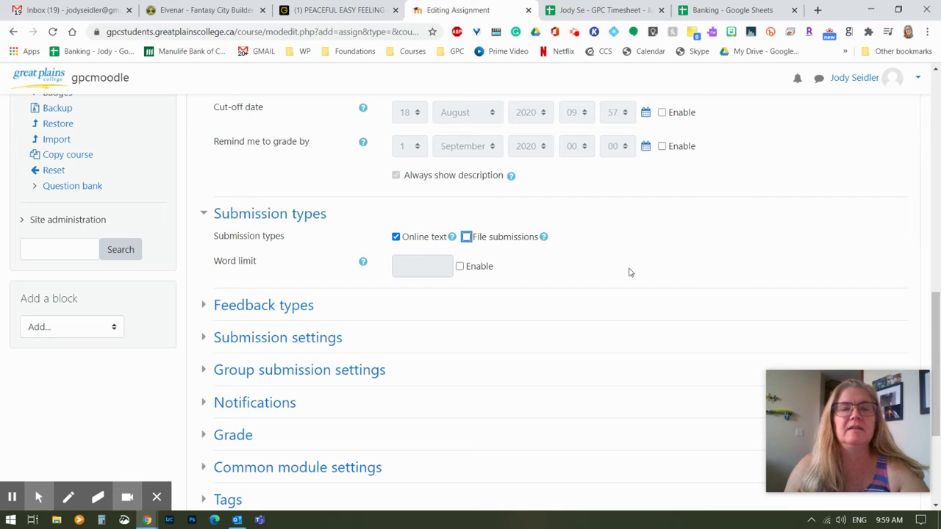
scroll(353, 265, down, 1)
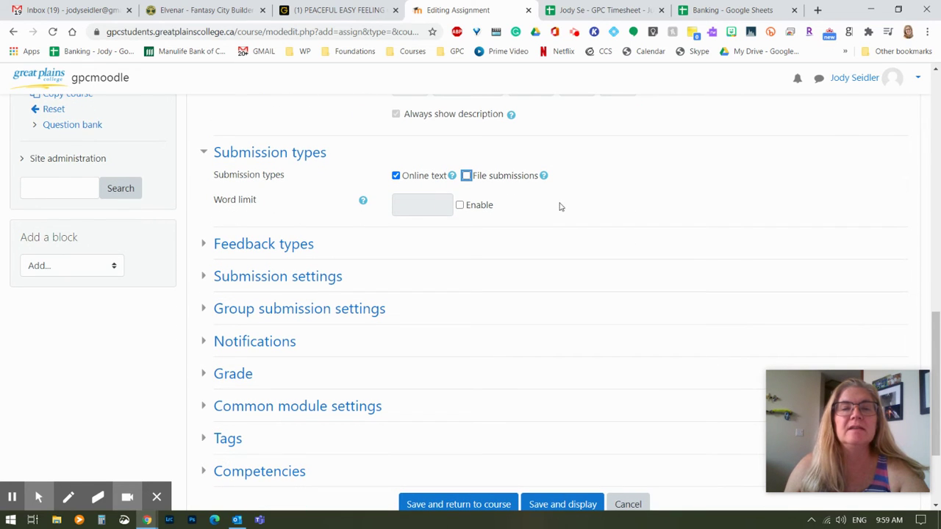
click(619, 203)
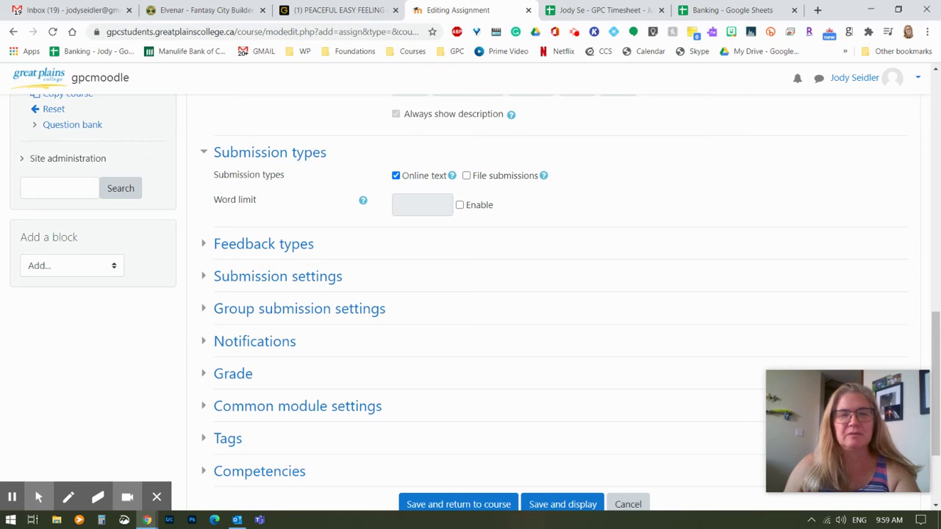
Step: Expand the Feedback types section to show feedback comments
scroll(569, 221, down, 1)
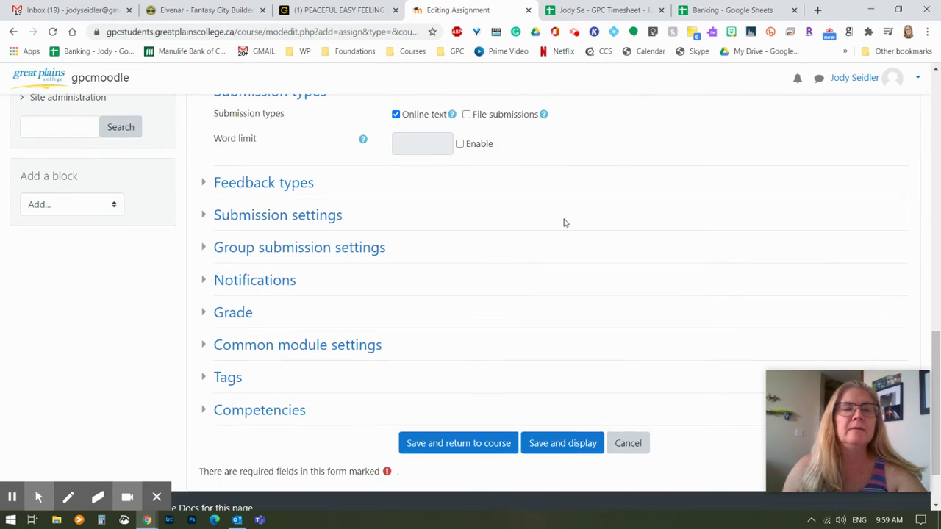
click(209, 186)
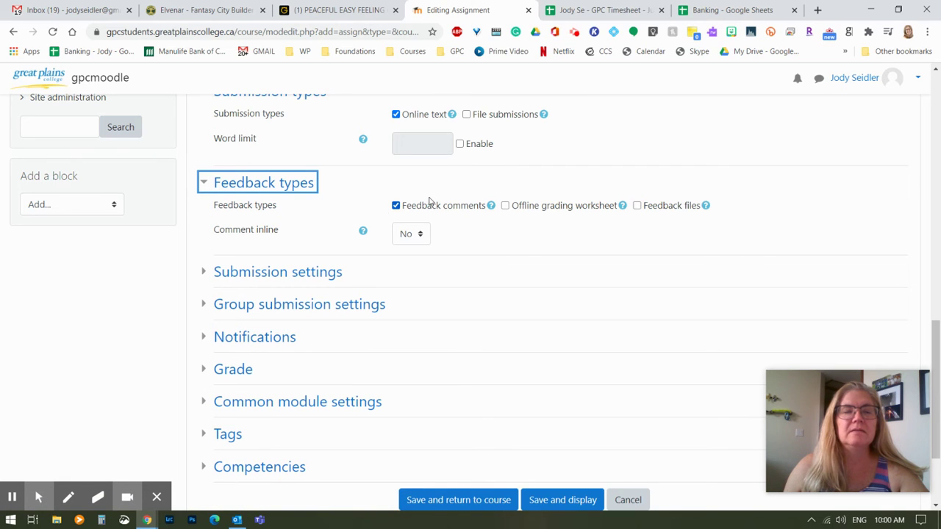
mouse_move(291, 234)
mouse_down()
mouse_move(242, 227)
mouse_move(290, 240)
mouse_up()
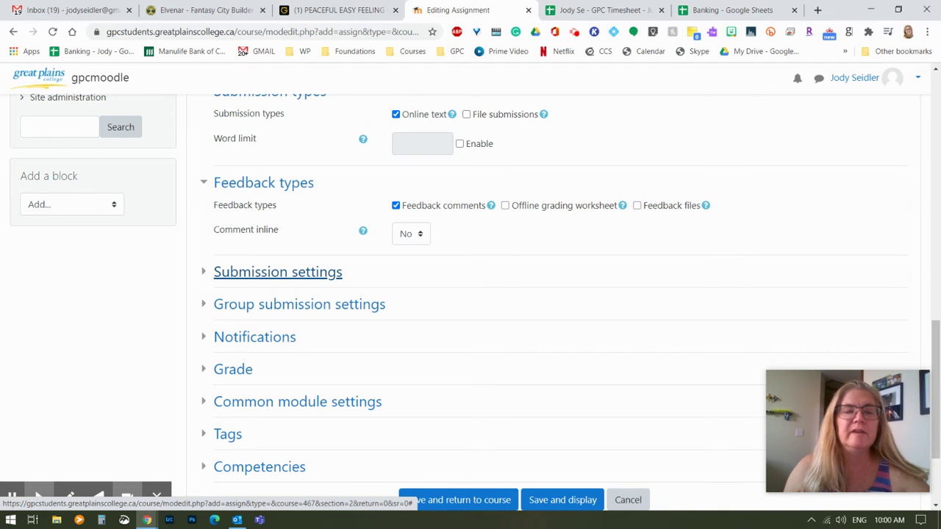
Step: Set 'Require that students accept the submission statement' to Yes and keep Attempts reopened at Never
click(202, 272)
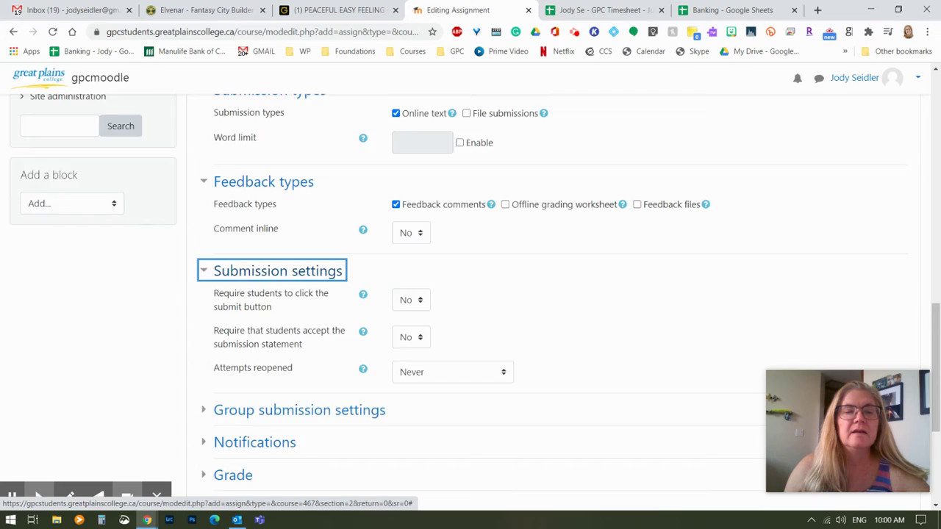
scroll(273, 151, down, 2)
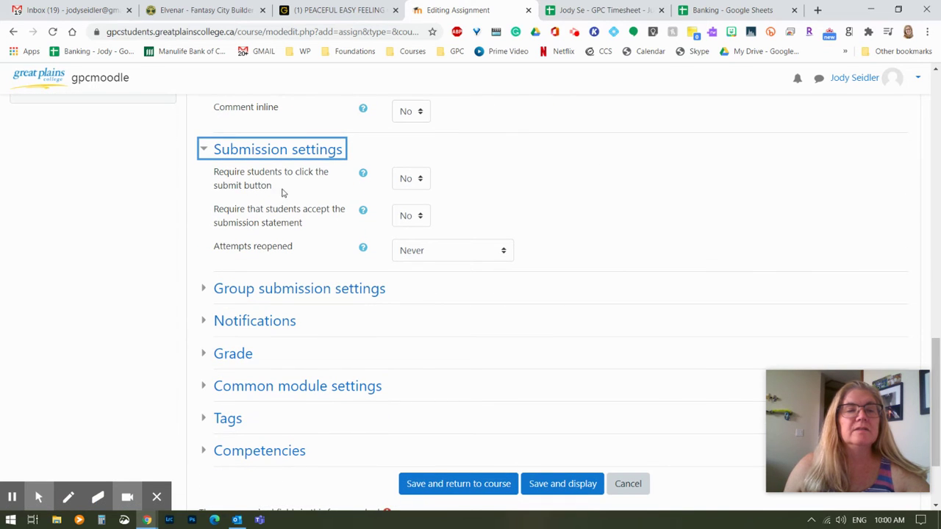
click(423, 223)
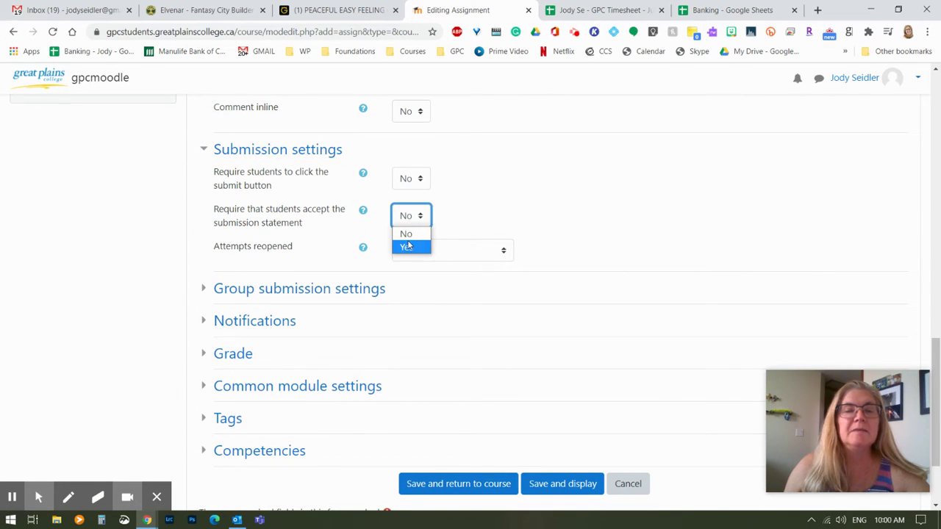
click(410, 245)
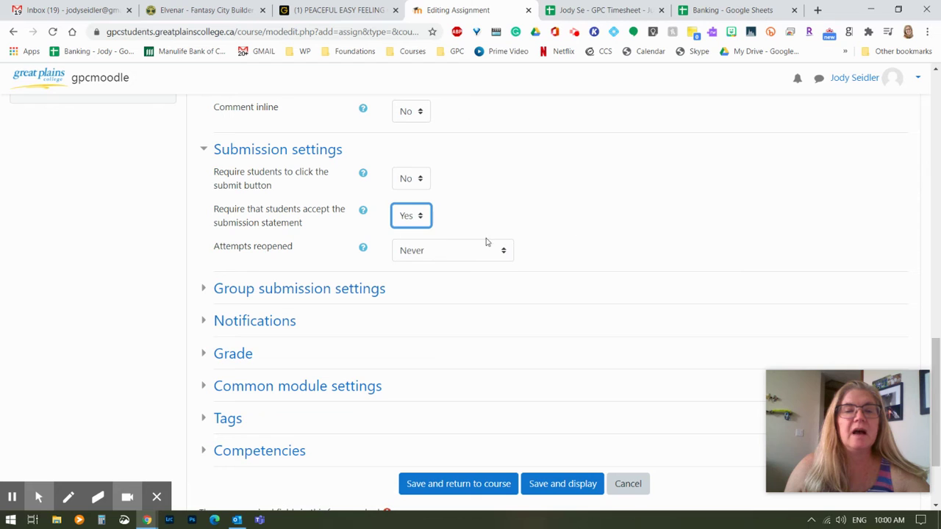
click(585, 228)
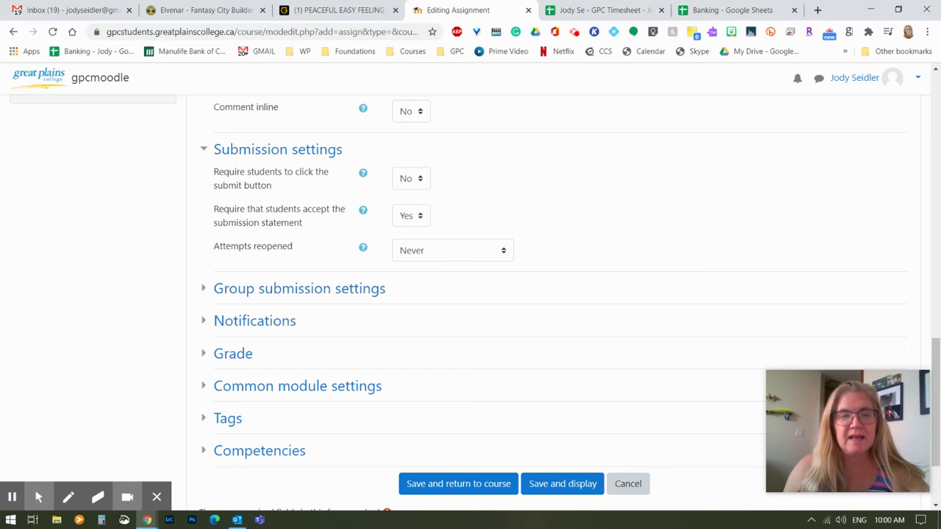
scroll(569, 244, down, 1)
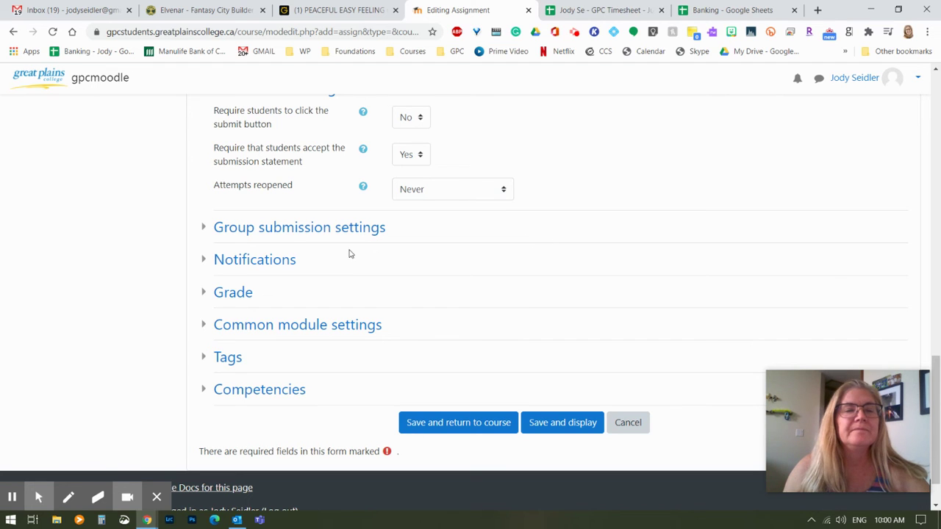
click(431, 191)
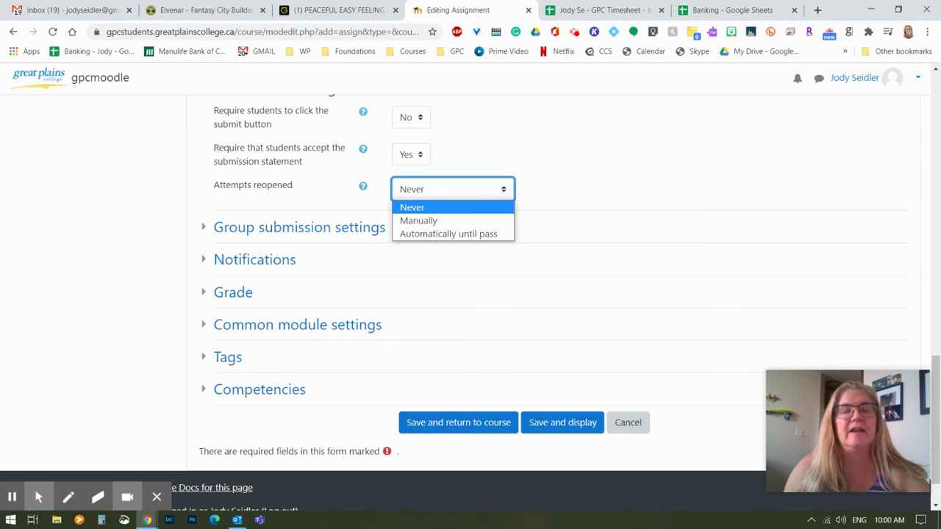
click(593, 185)
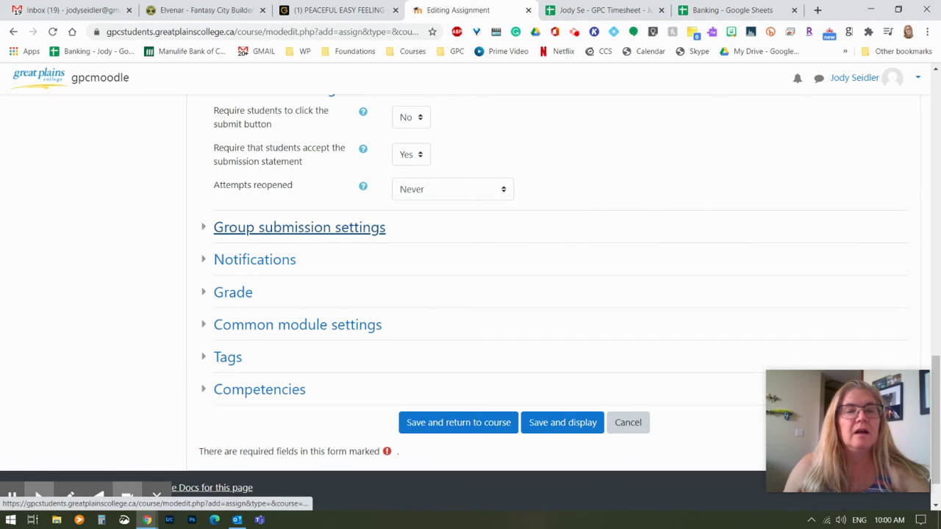
Step: Set grader notifications for submissions and late submissions to No, with students notified by default
click(200, 263)
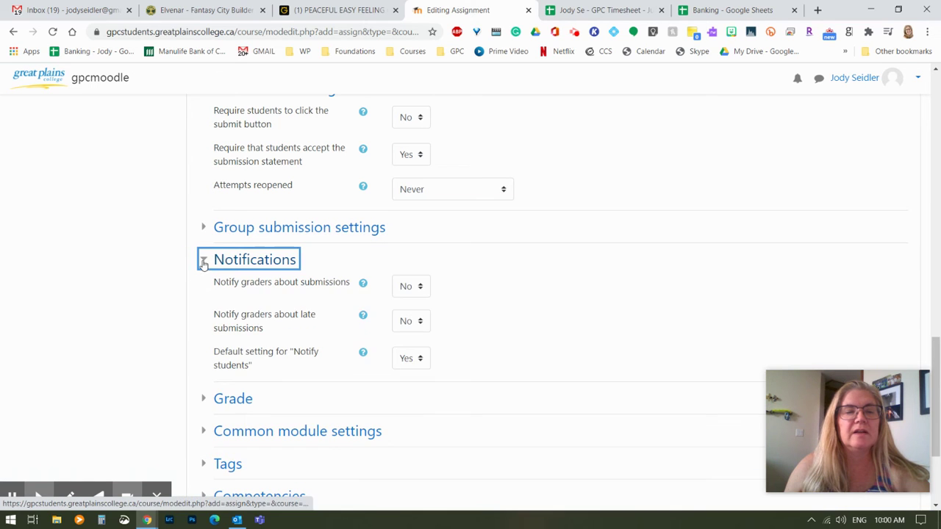
scroll(116, 261, down, 1)
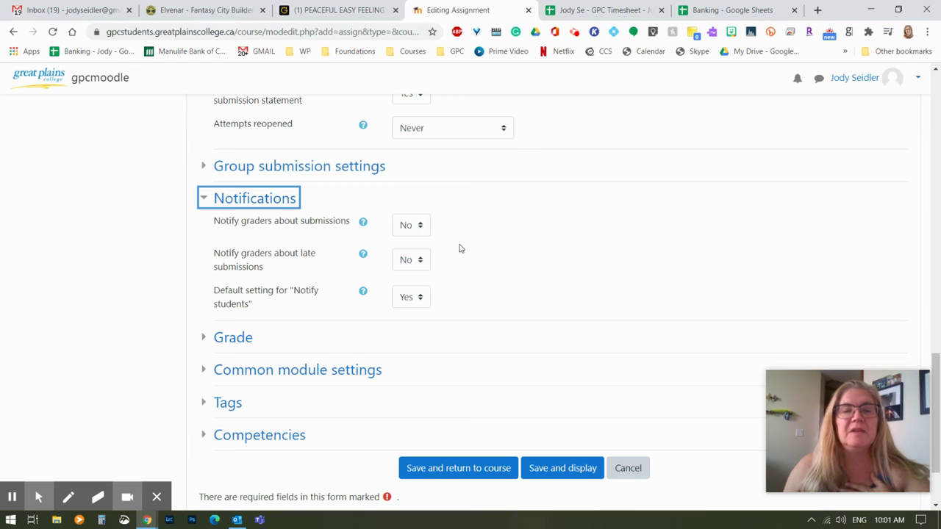
click(411, 232)
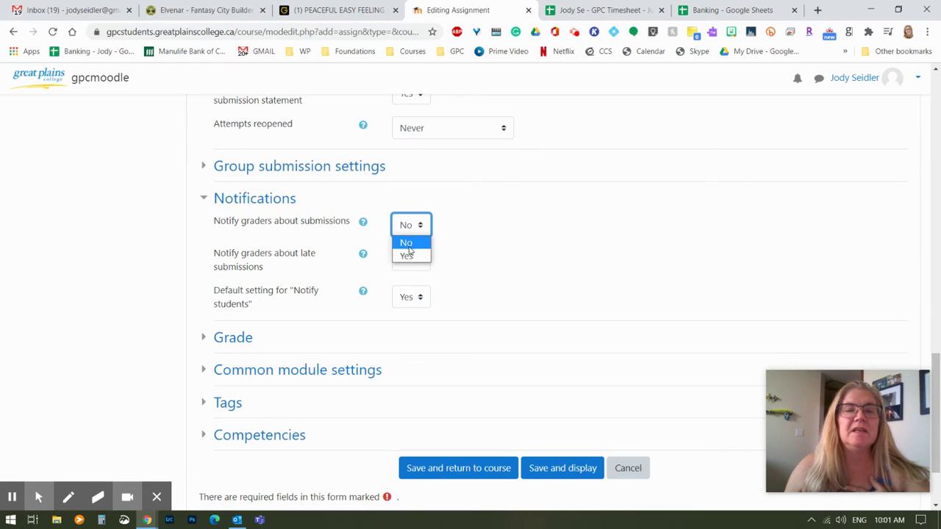
click(411, 255)
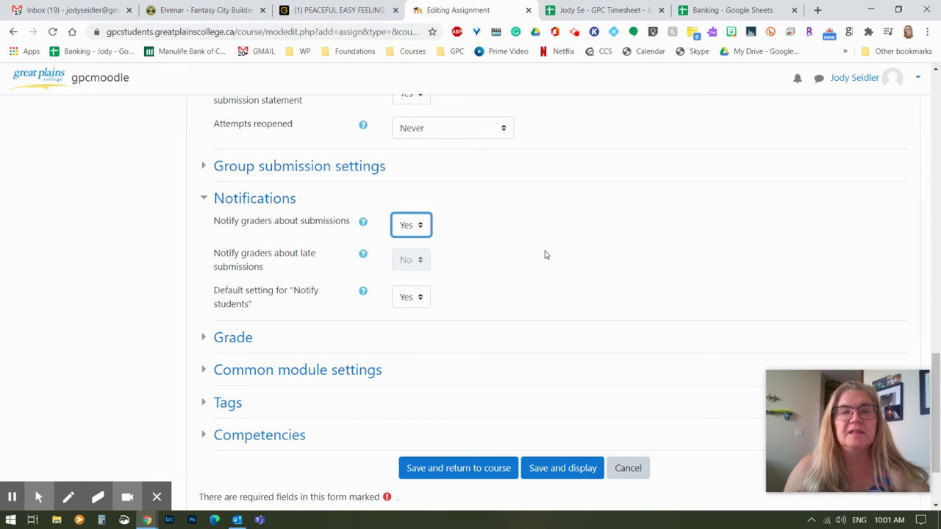
click(409, 229)
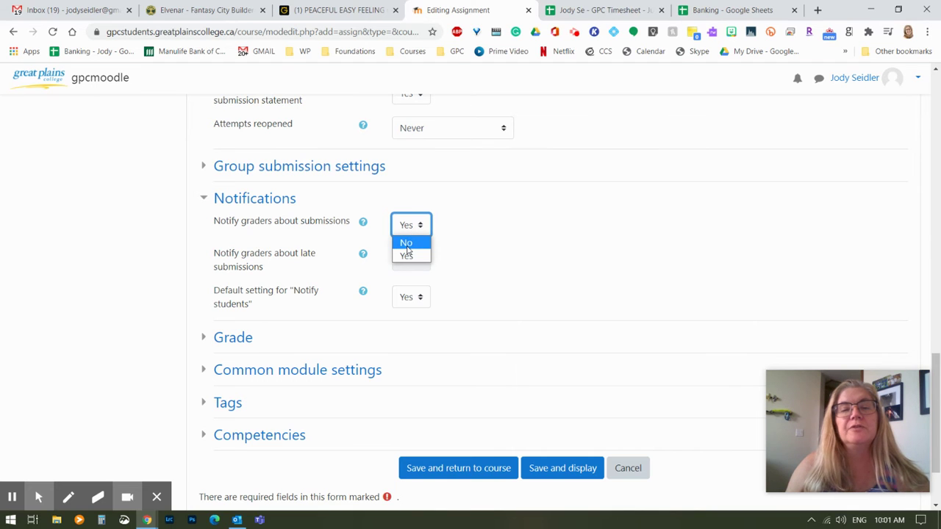
click(408, 242)
click(532, 242)
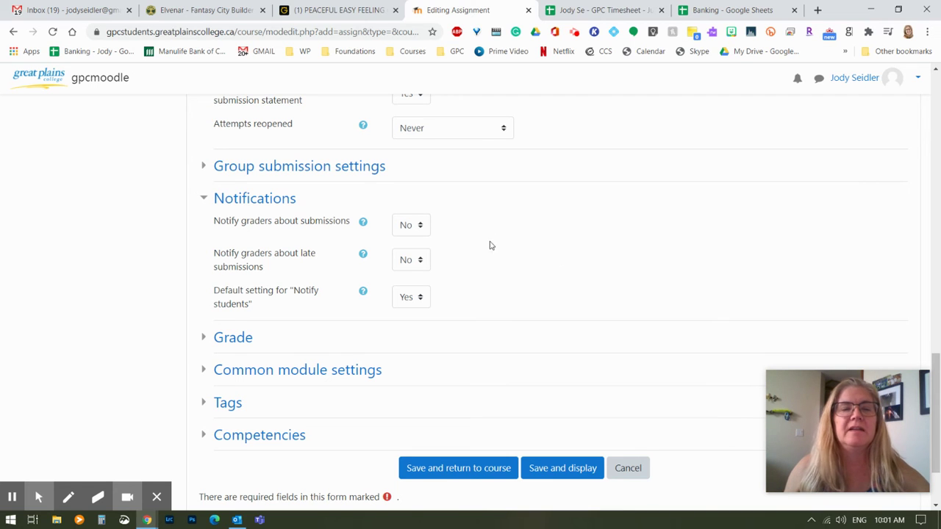
scroll(607, 270, down, 2)
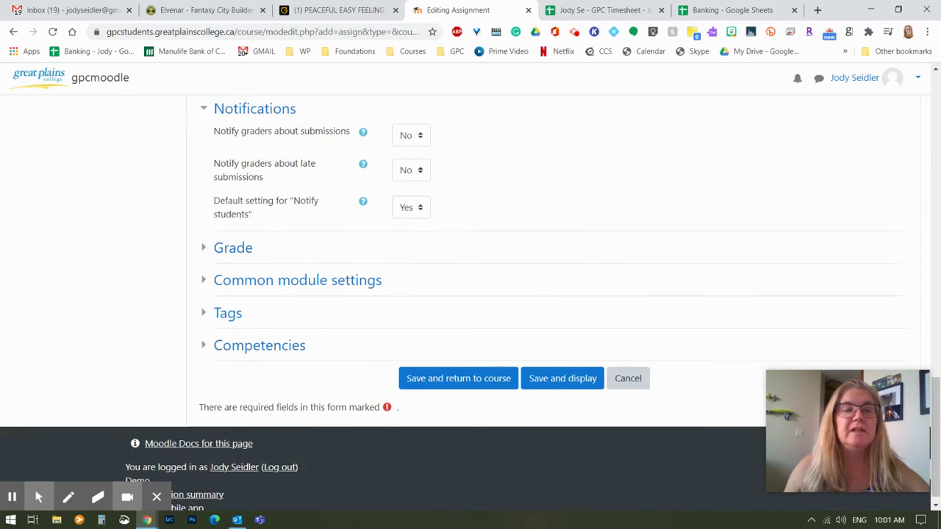
Step: Keep the grade type as Point with a maximum grade of 100
click(210, 237)
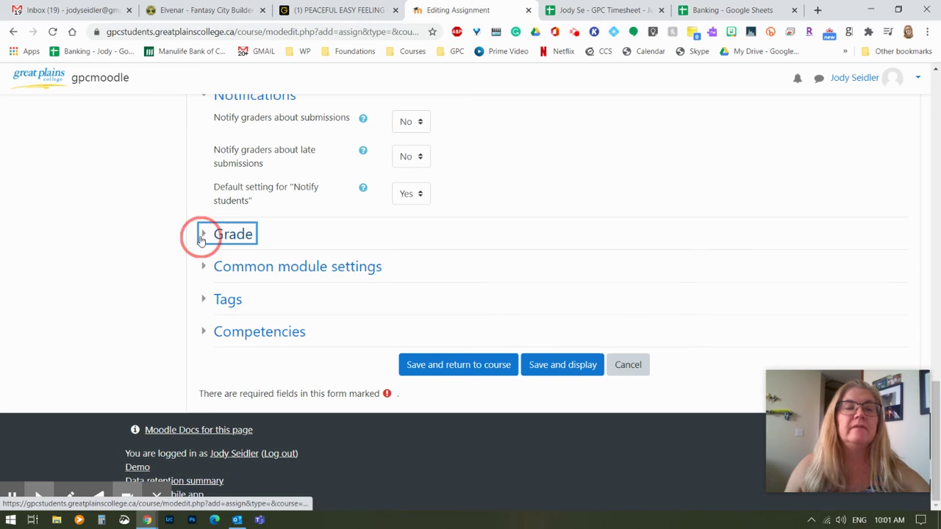
scroll(780, 222, down, 2)
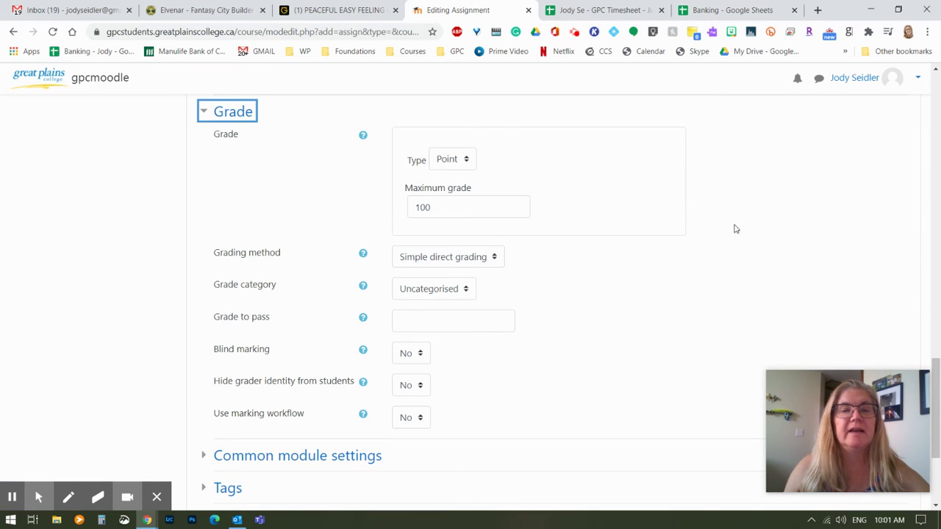
click(450, 164)
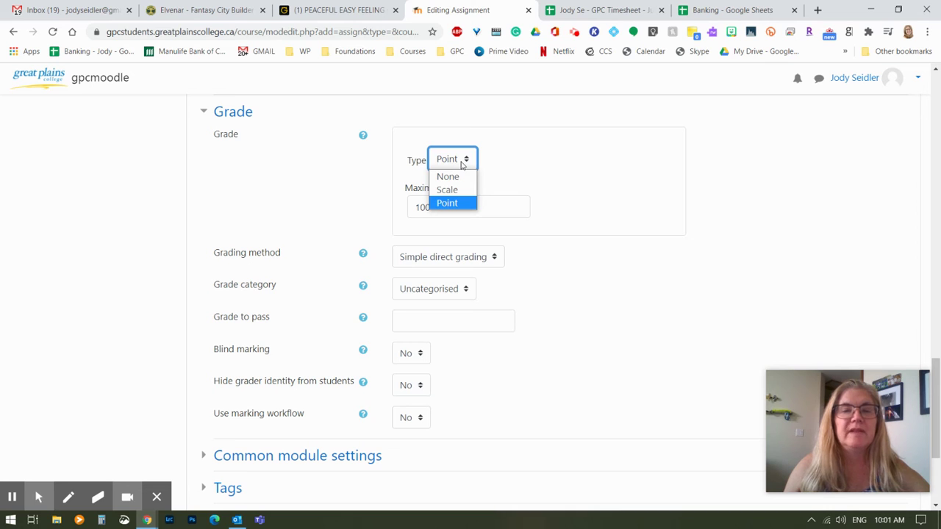
click(541, 174)
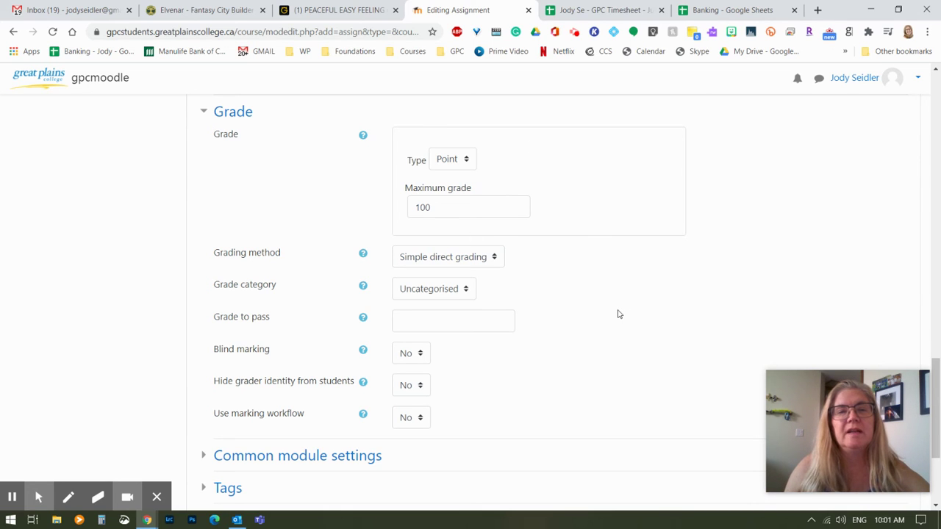
click(451, 208)
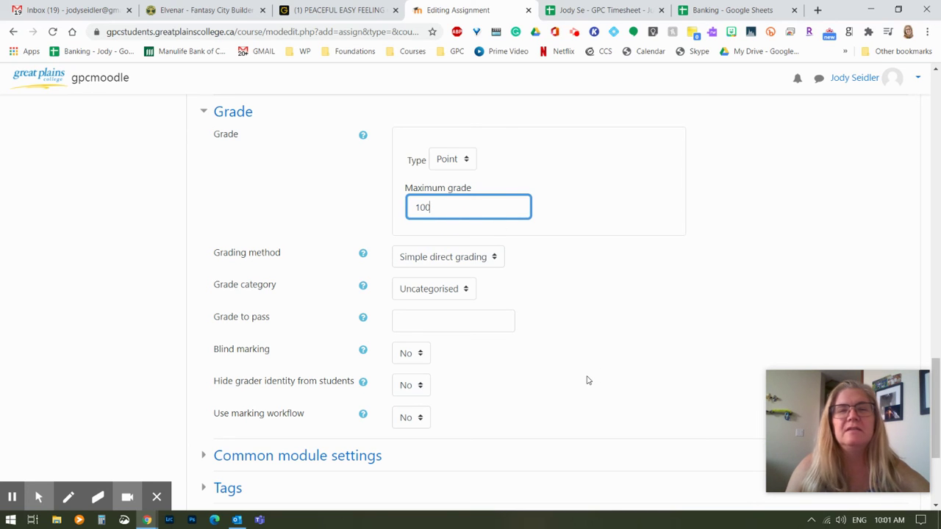
click(599, 355)
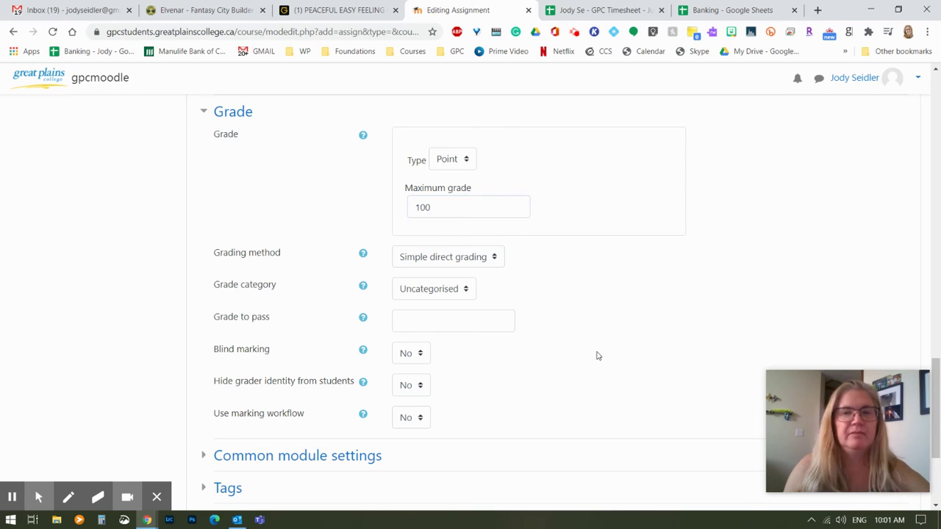
scroll(596, 326, down, 2)
click(454, 136)
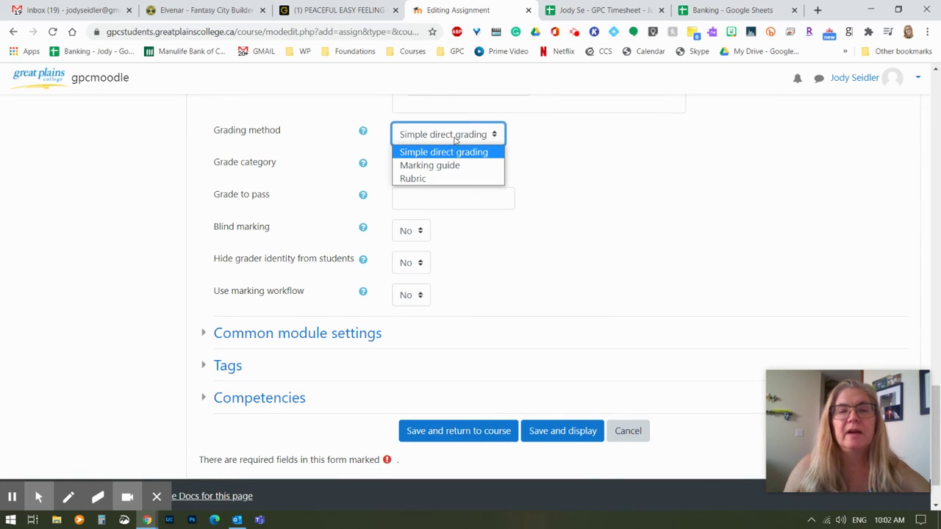
click(436, 178)
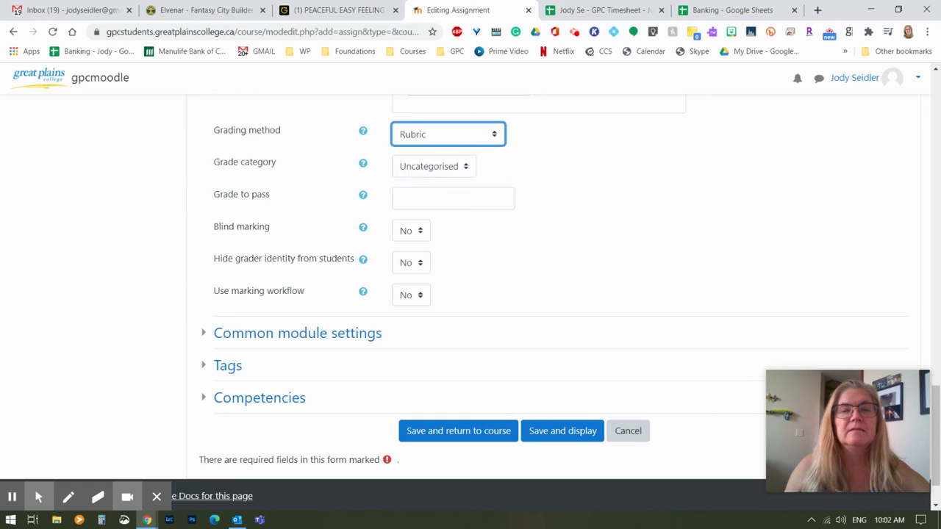
click(436, 140)
click(437, 155)
click(604, 165)
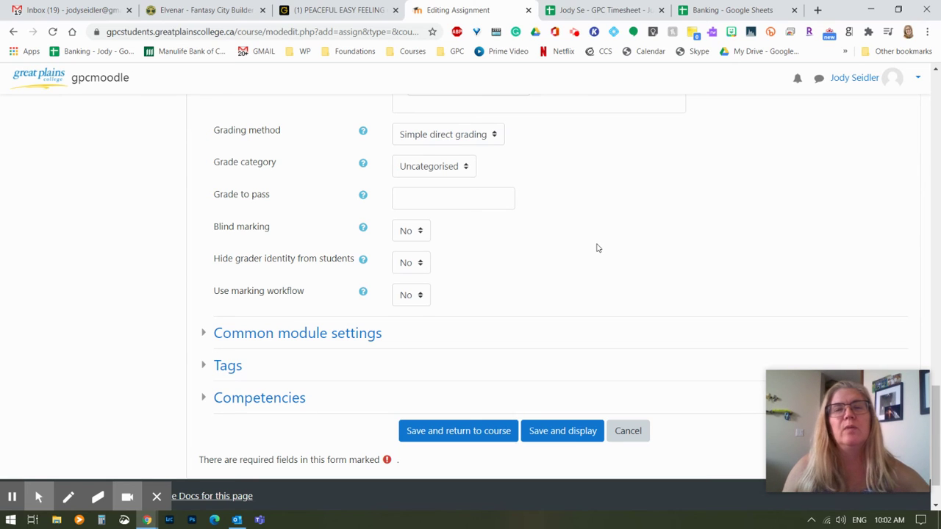
click(444, 168)
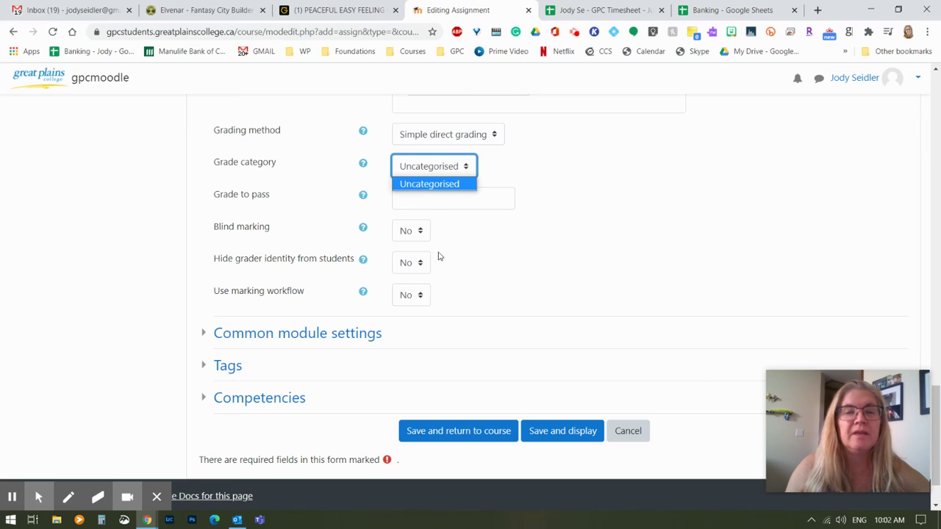
click(644, 209)
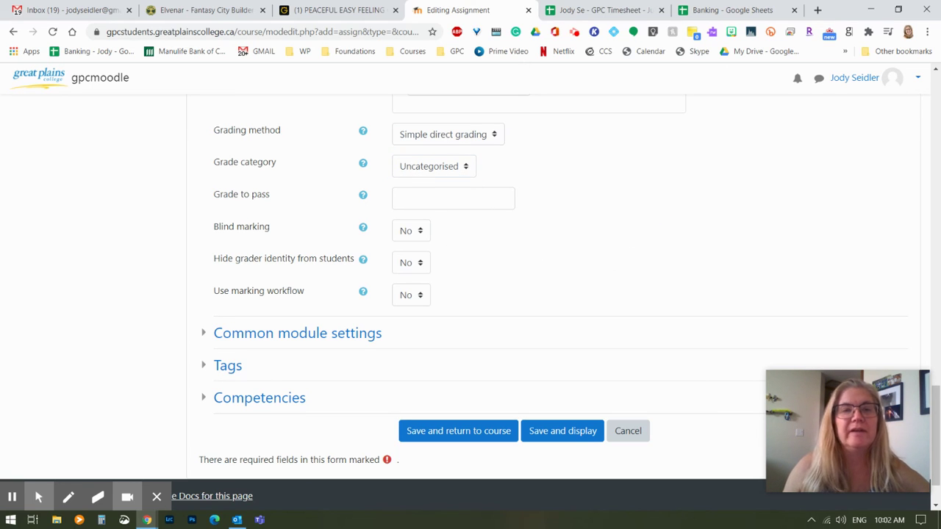
scroll(548, 199, down, 1)
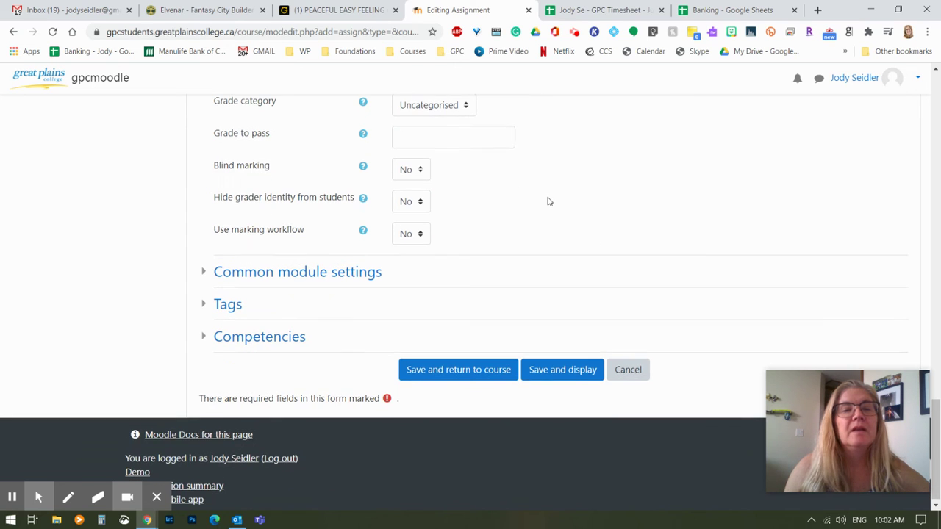
click(381, 165)
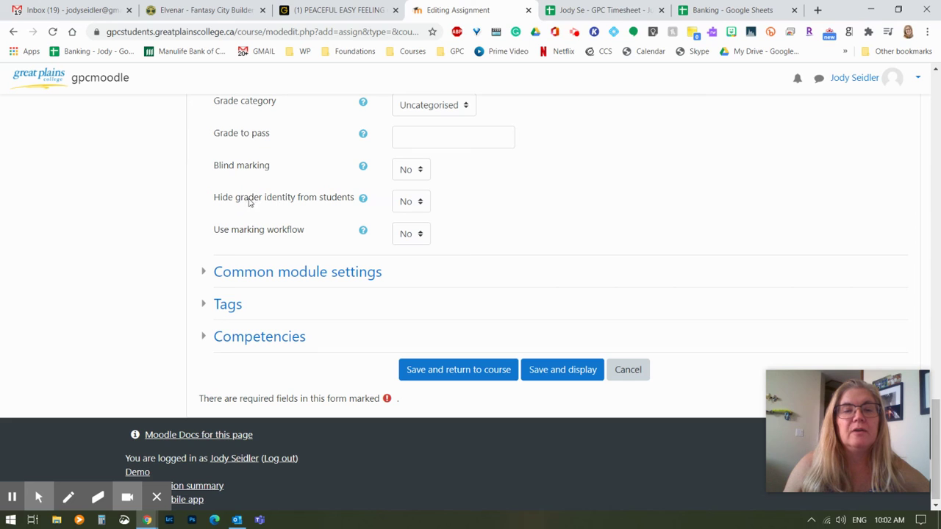
drag(241, 202, 319, 204)
click(341, 203)
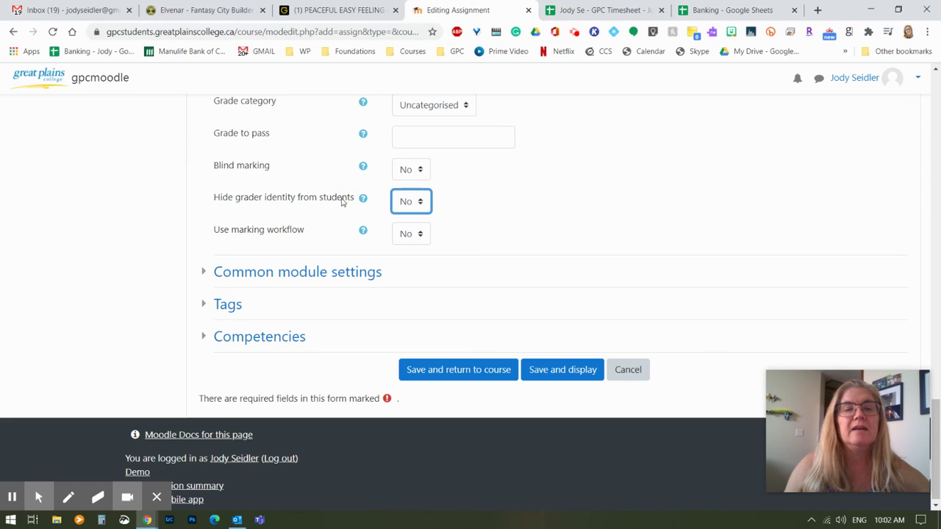
click(492, 168)
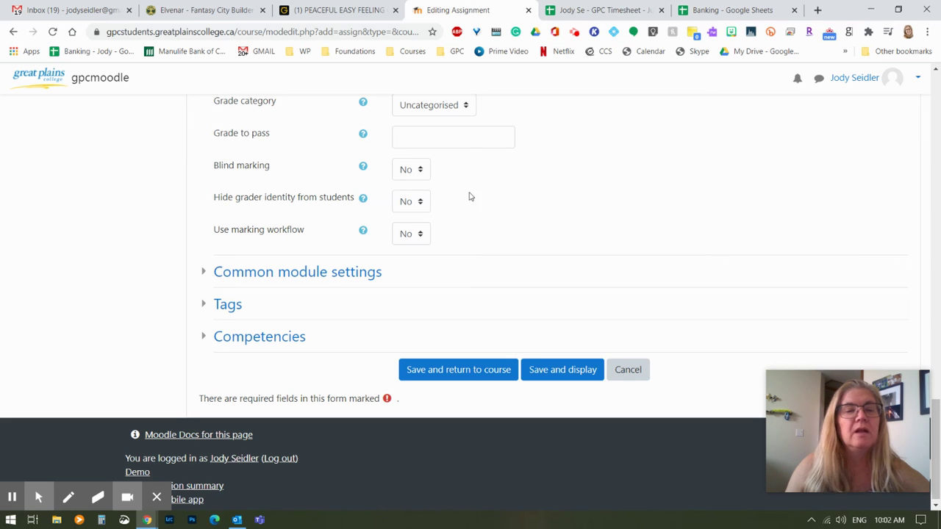
Step: Keep the assignment shown on the course page with No groups, then save and display it
click(205, 277)
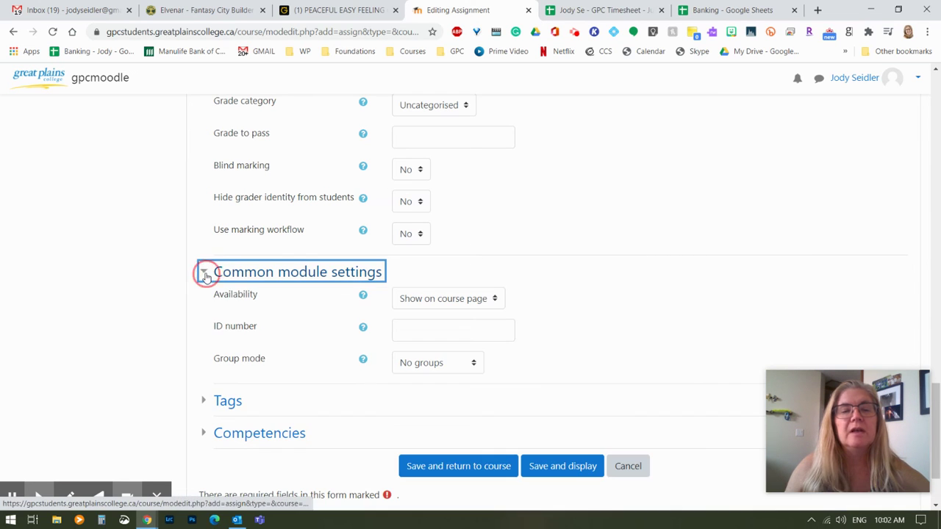
scroll(620, 242, down, 2)
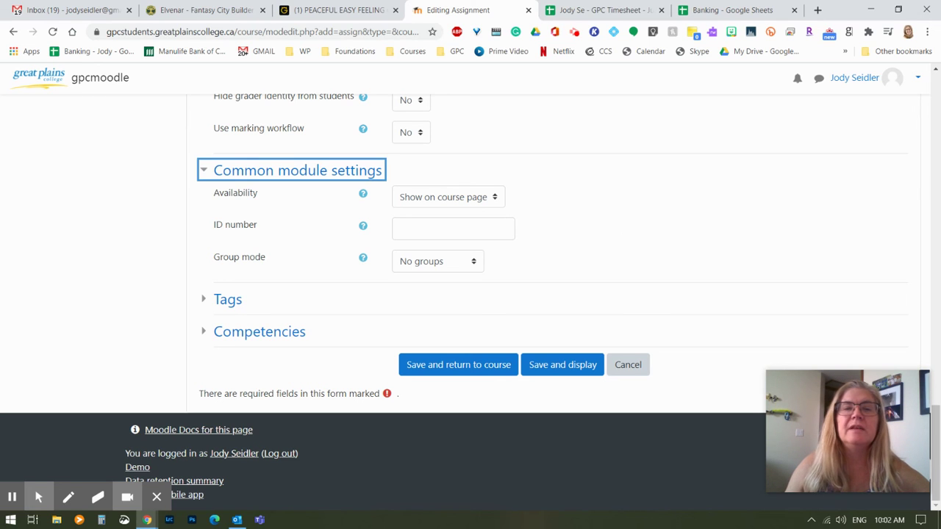
click(462, 199)
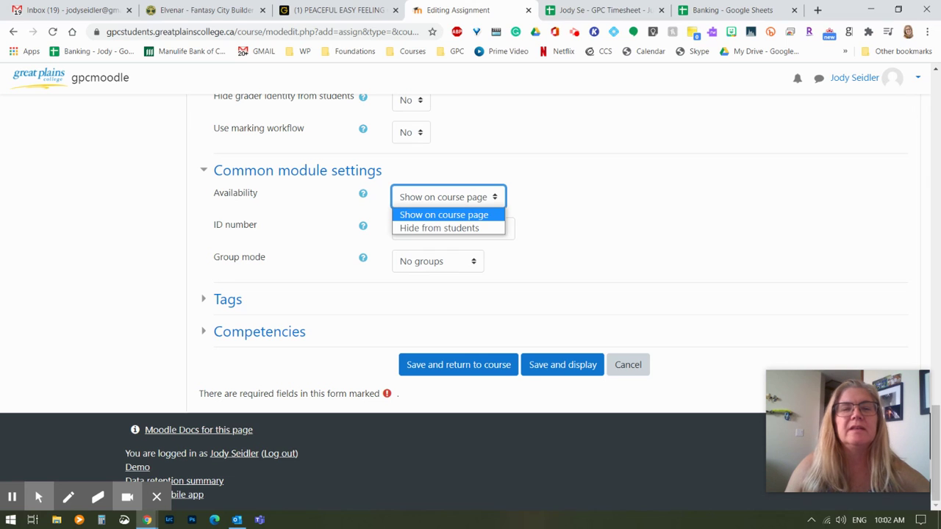
click(604, 192)
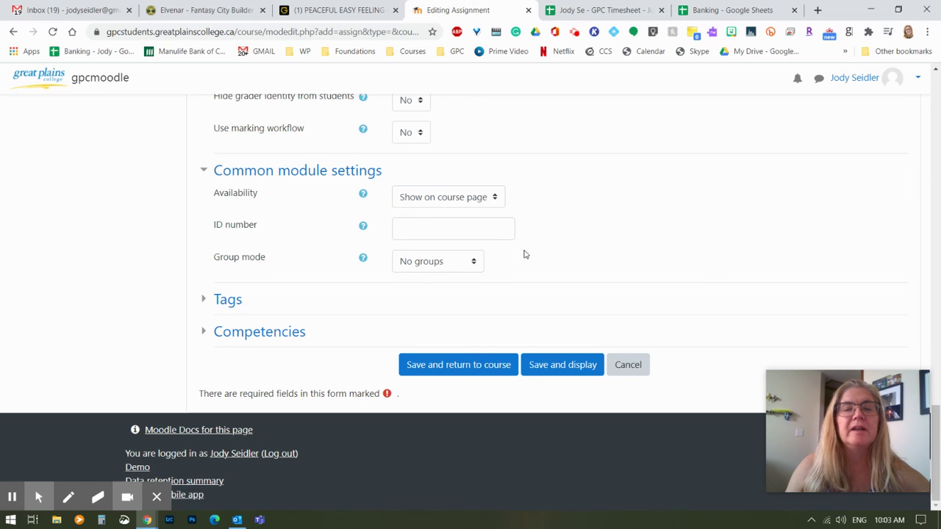
click(436, 261)
click(567, 262)
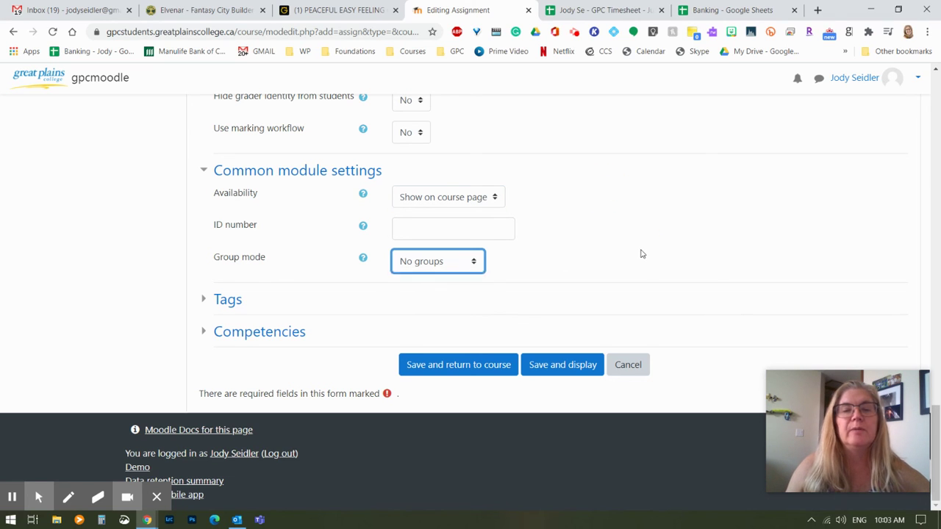
click(641, 254)
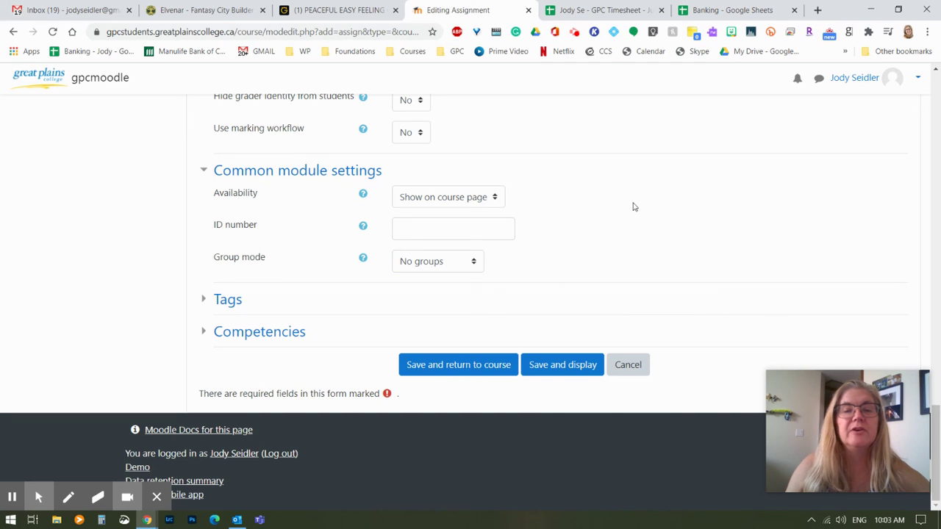
click(559, 367)
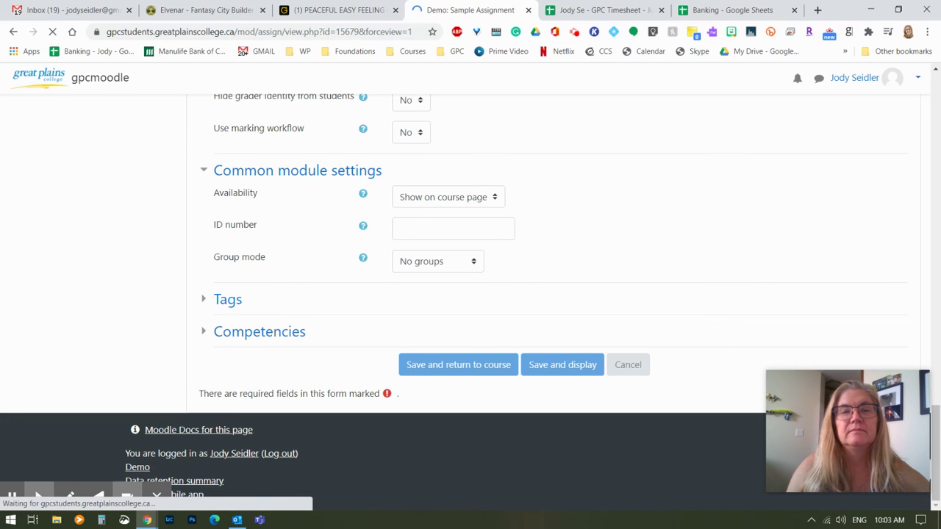
Step: Review the assignment's question text and Grading summary: visible, 1 participant, 0 submitted, 0 needing grading
scroll(512, 329, down, 3)
scroll(429, 279, up, 2)
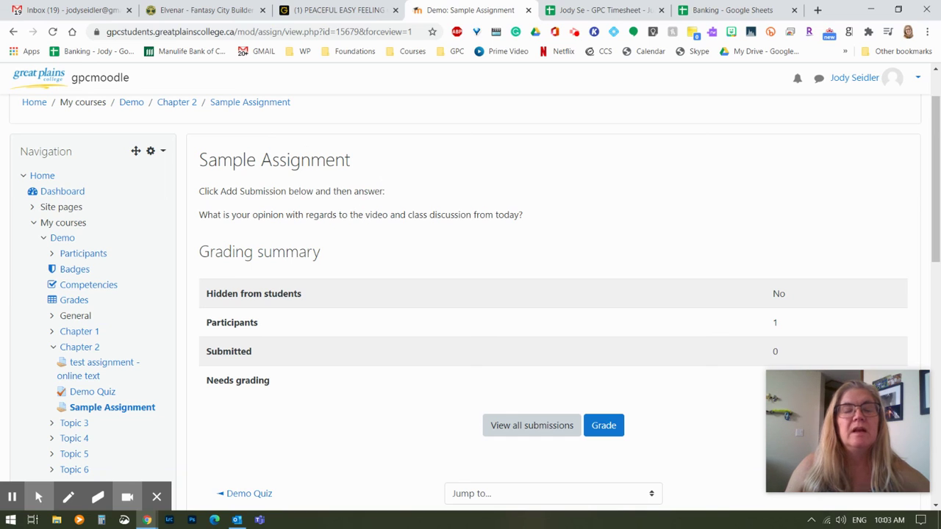
drag(205, 213, 500, 214)
click(510, 213)
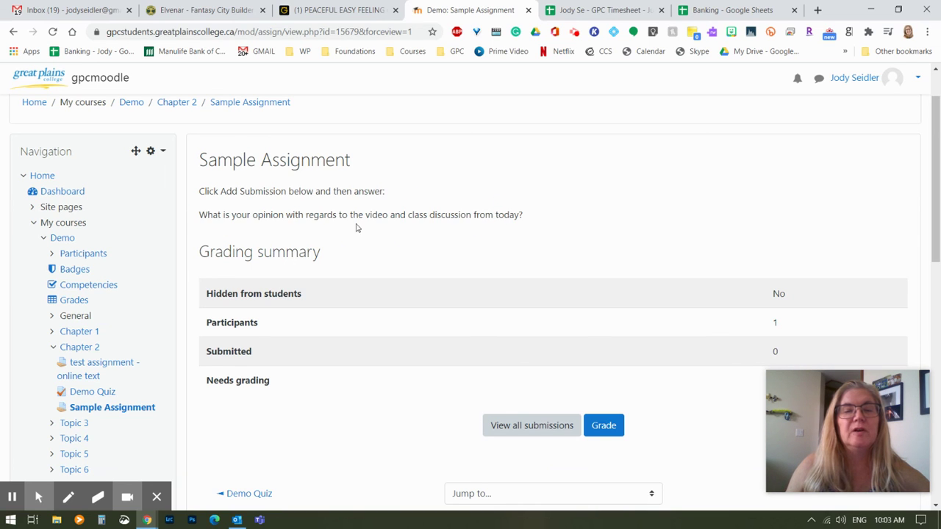
scroll(550, 244, down, 2)
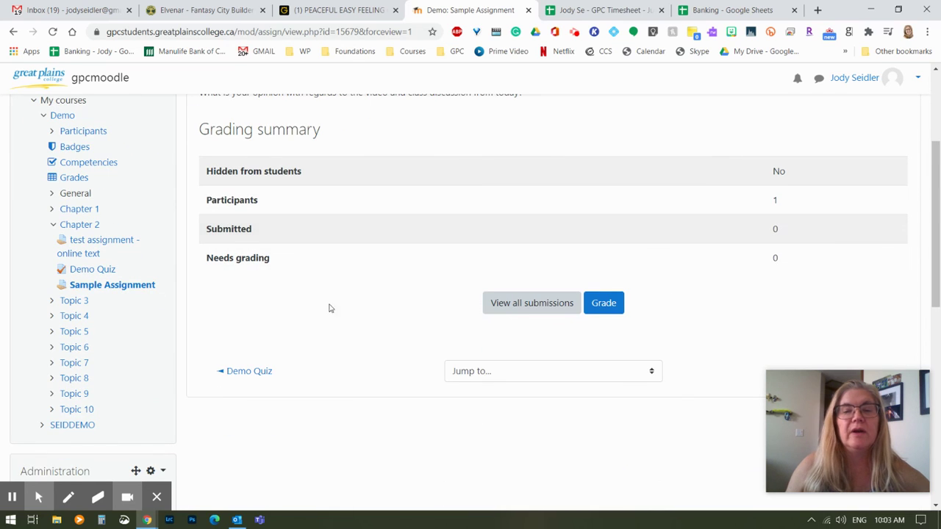
scroll(695, 317, up, 3)
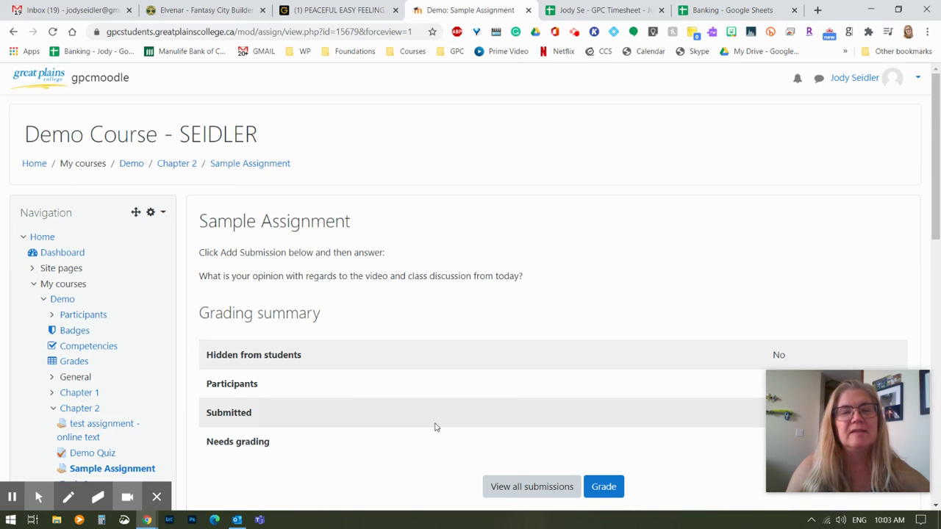
scroll(434, 426, down, 2)
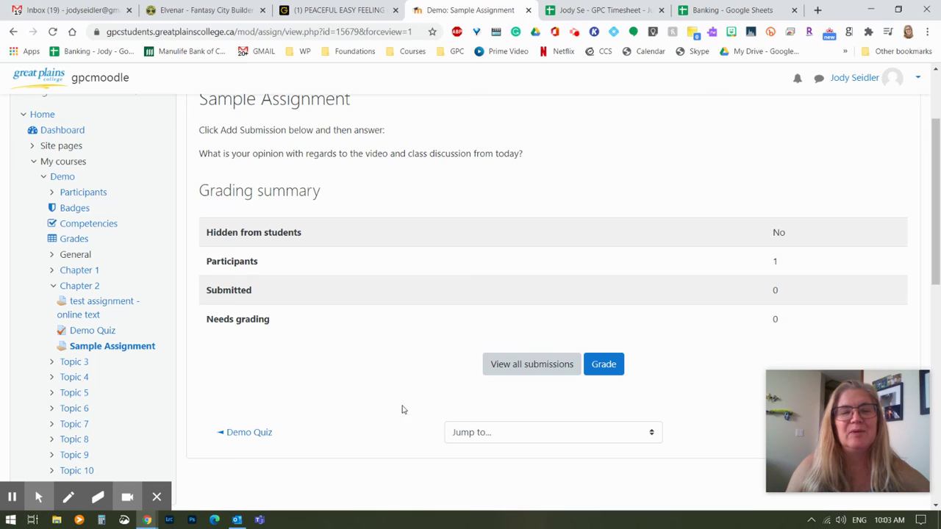
mouse_move(158, 498)
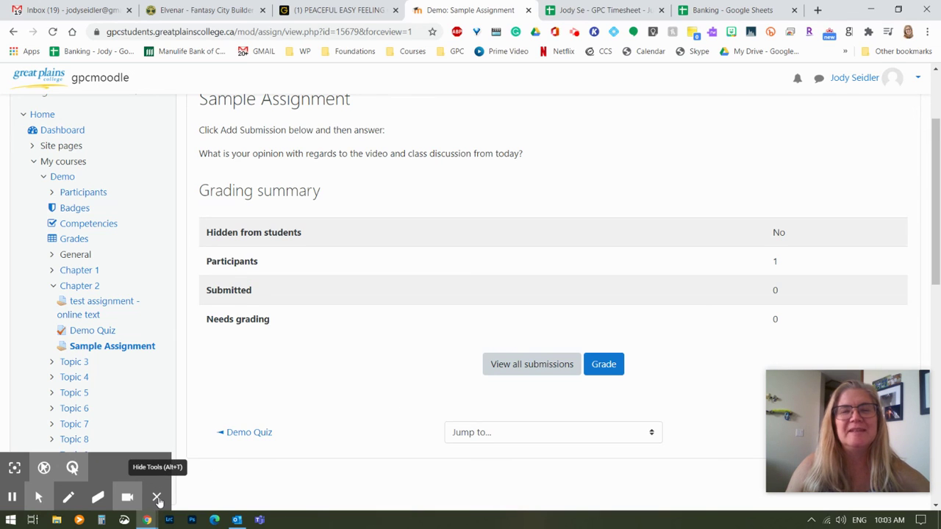